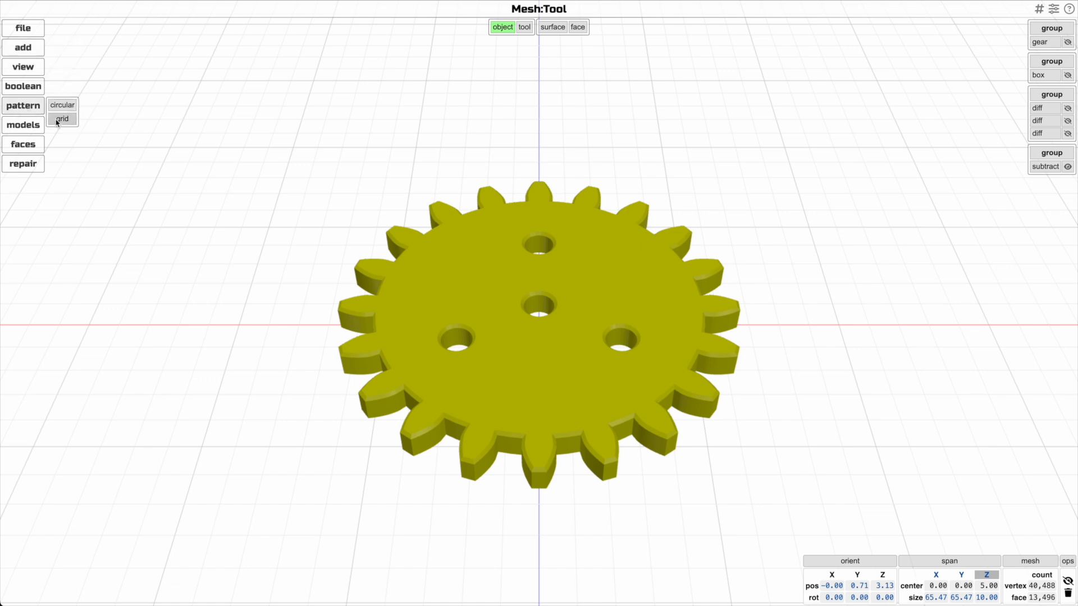
Delete all models from the workspace and switch to the top view.
{"action": "scroll", "coordinate": [506, 230], "scroll_direction": "down", "scroll_amount": 2}
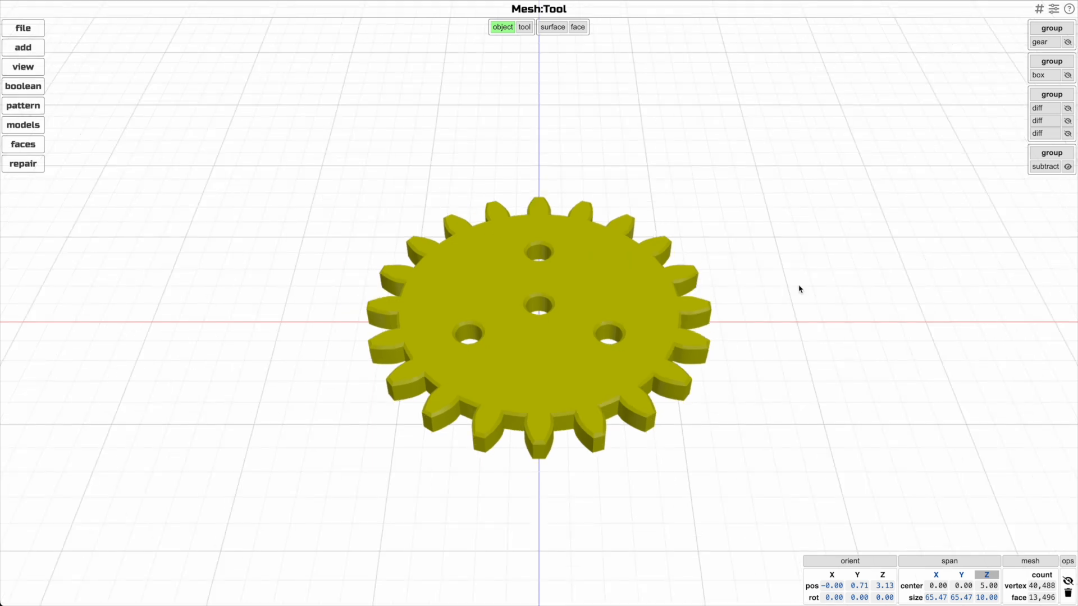
{"action": "key", "text": "super+a"}
{"action": "key", "text": "Delete"}
{"action": "key", "text": "t"}
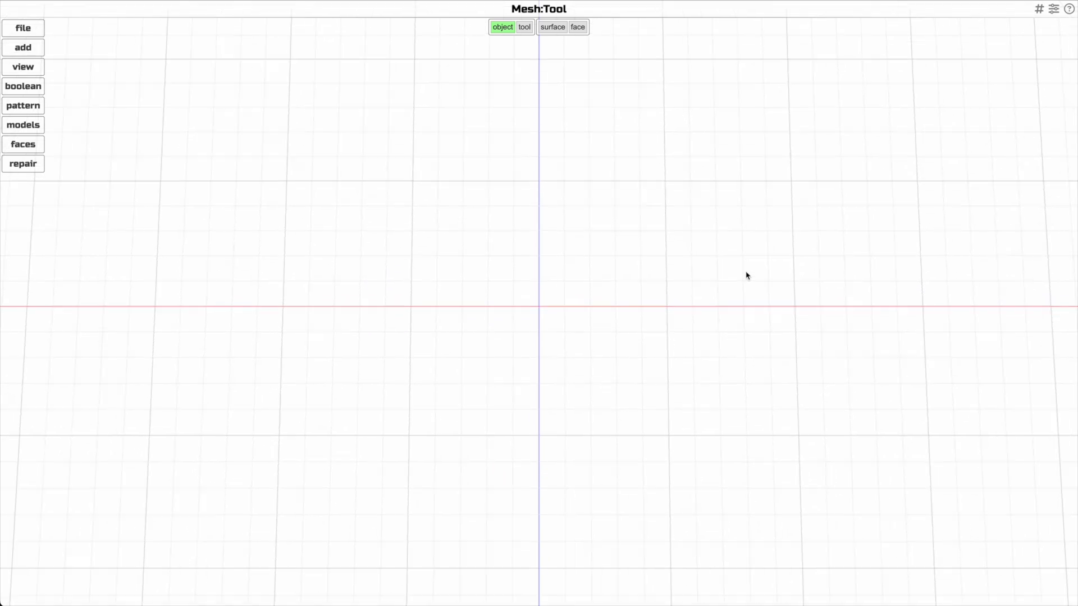
Add a cube and set its Y position to 25.
{"action": "left_click", "coordinate": [63, 60]}
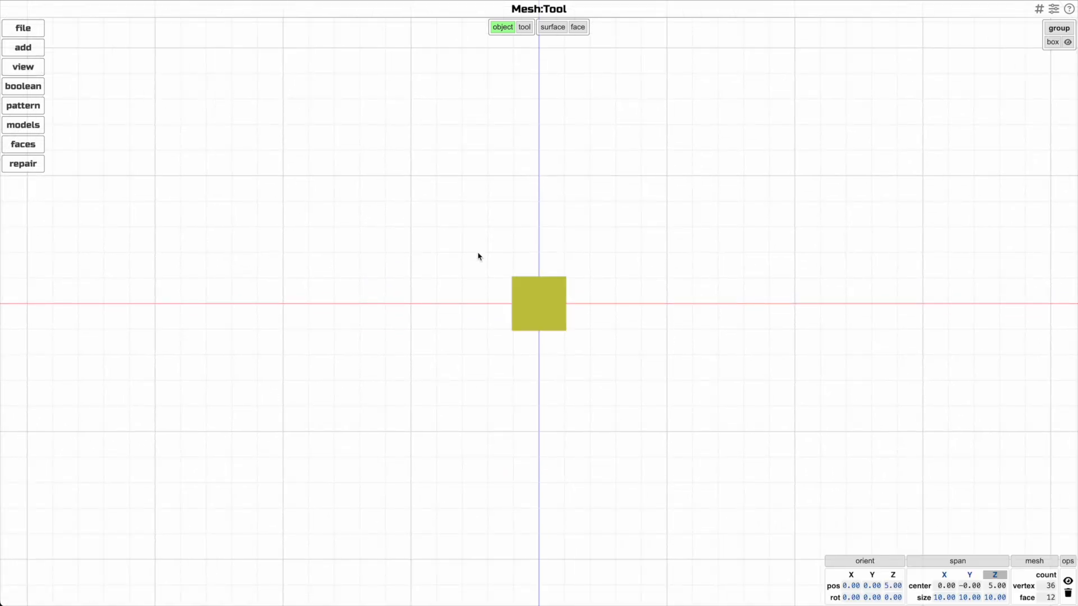
{"action": "left_click", "coordinate": [565, 310]}
{"action": "left_click_drag", "start_coordinate": [568, 310], "coordinate": [634, 304]}
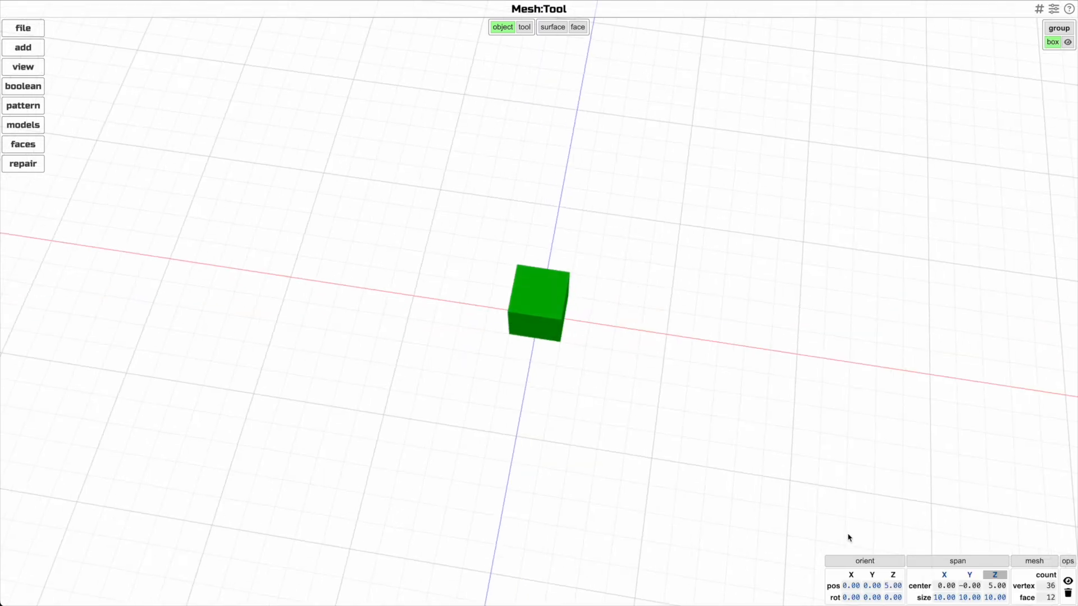
{"action": "left_click", "coordinate": [874, 586]}
{"action": "type", "text": "25"}
{"action": "key", "text": "Return"}
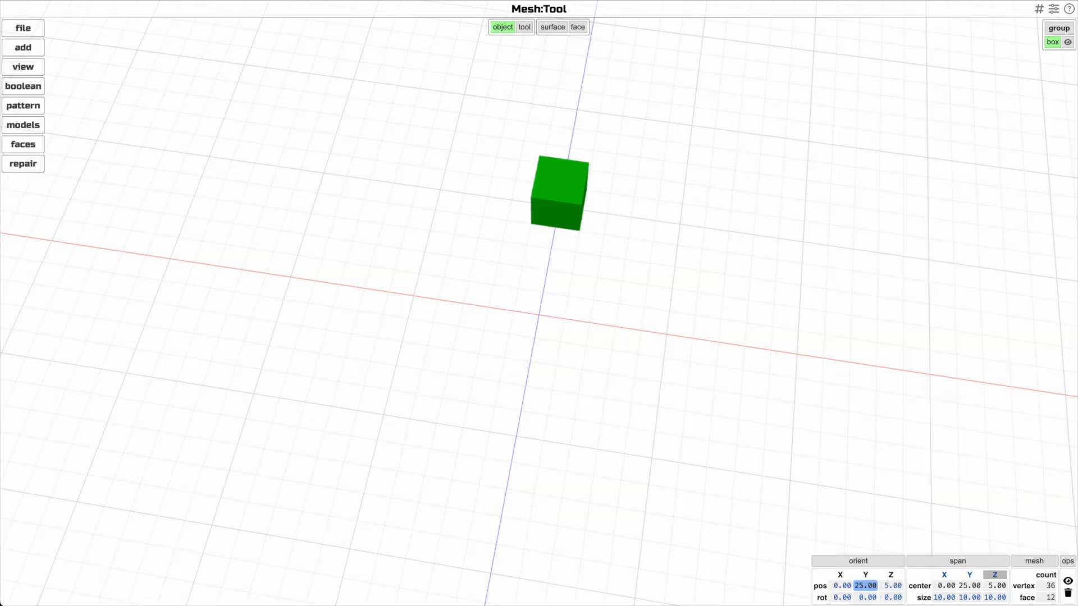
Create a circular pattern of the cube with a total count of 10 around center 0,0.
{"action": "left_click_drag", "start_coordinate": [611, 345], "coordinate": [618, 344]}
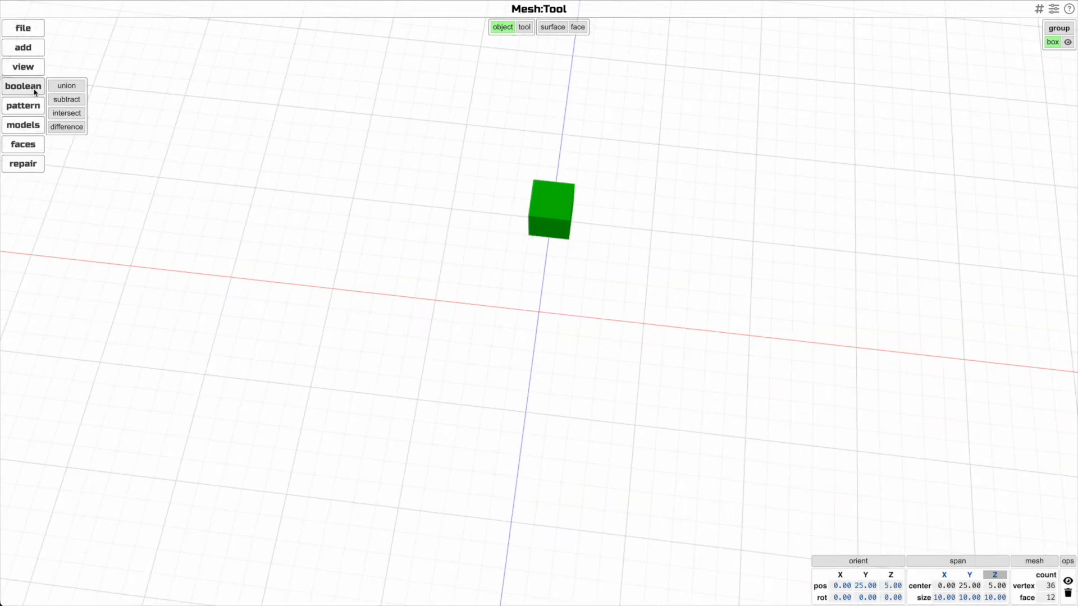
{"action": "left_click_drag", "start_coordinate": [169, 222], "coordinate": [161, 188]}
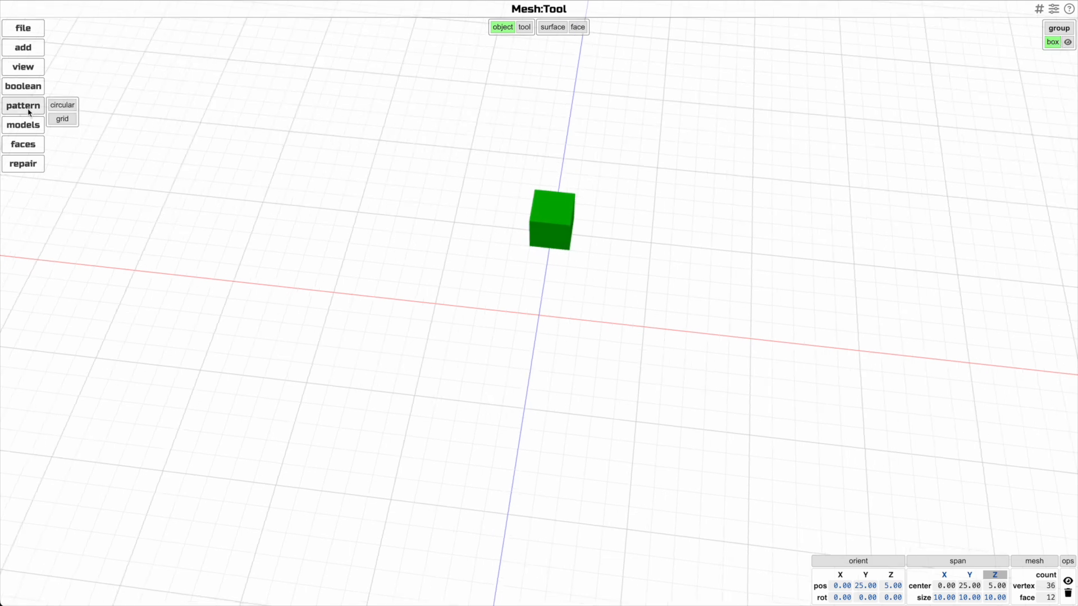
{"action": "left_click", "coordinate": [62, 111]}
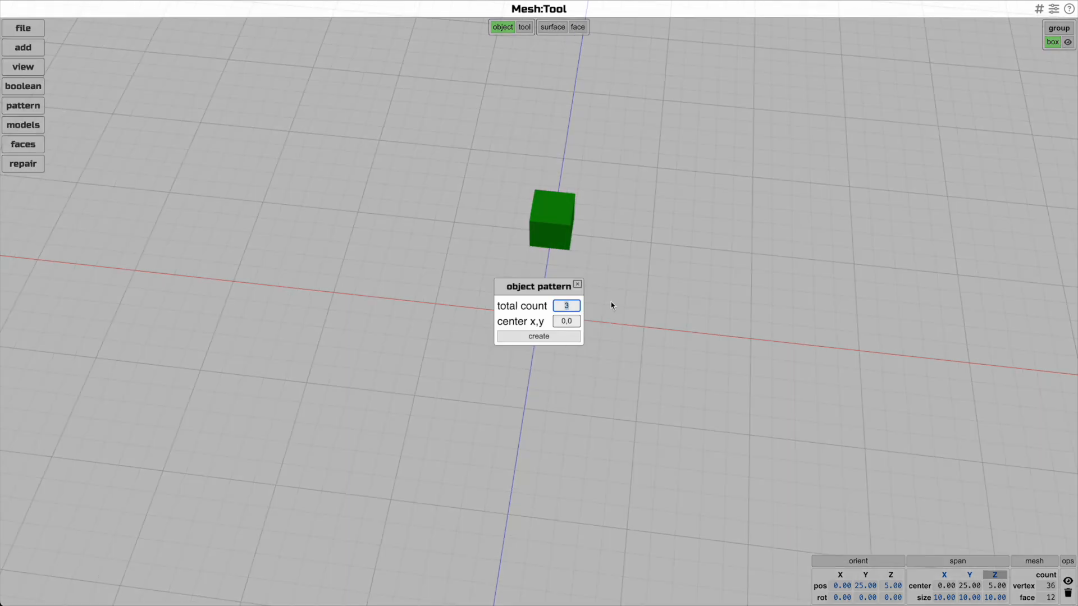
{"action": "left_click", "coordinate": [573, 336]}
{"action": "mouse_move", "coordinate": [773, 290]}
{"action": "left_mouse_down"}
{"action": "mouse_move", "coordinate": [775, 322]}
{"action": "mouse_move", "coordinate": [782, 289]}
{"action": "left_mouse_up"}
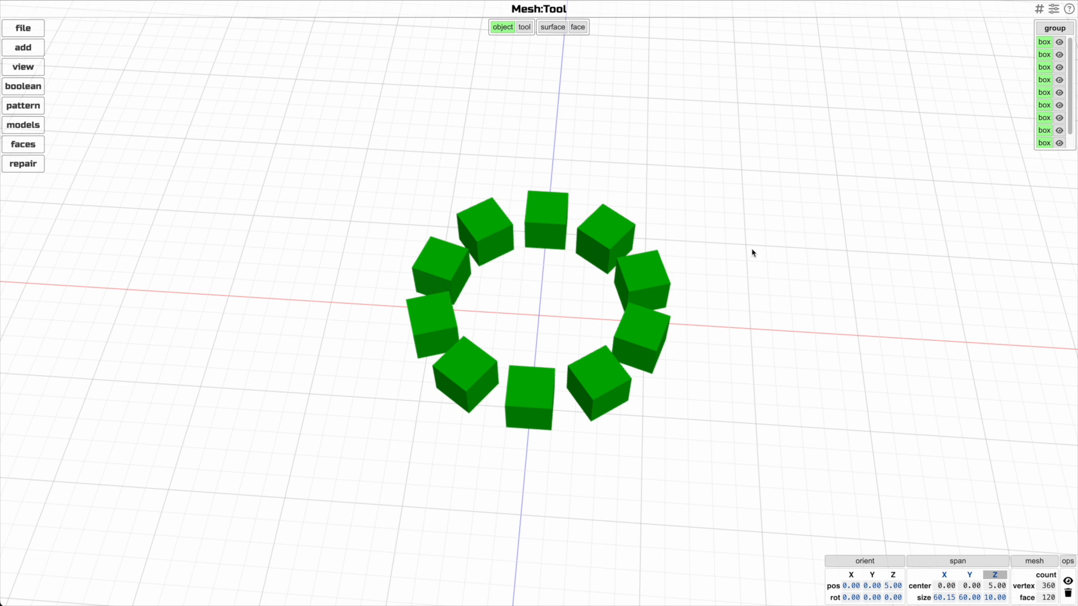
Delete the patterned boxes and add a new cube at Y position 30.
{"action": "key", "text": "Delete"}
{"action": "left_click", "coordinate": [62, 60]}
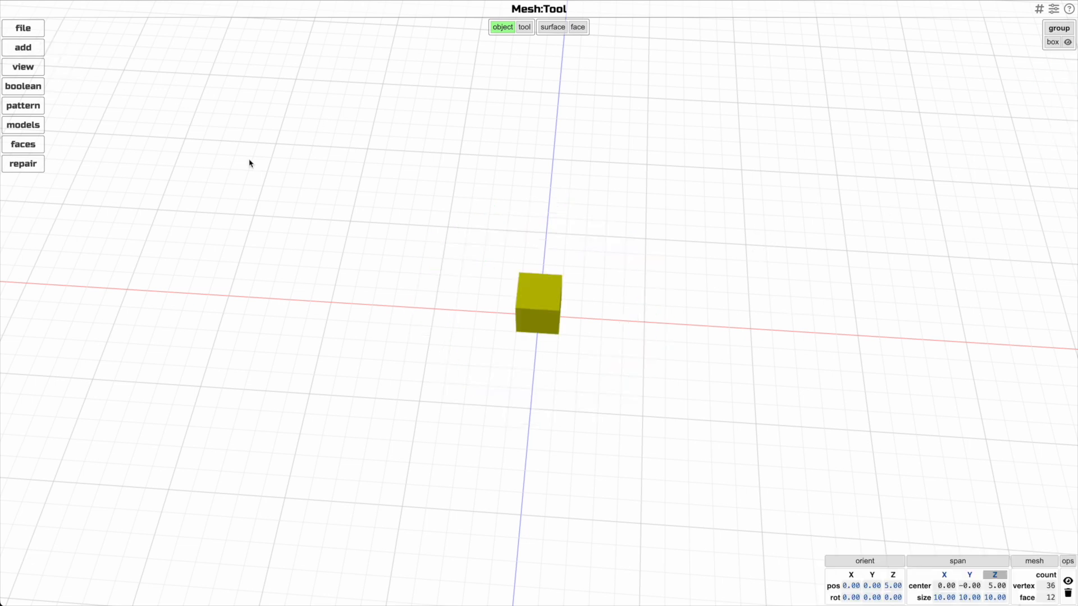
{"action": "left_click", "coordinate": [872, 586]}
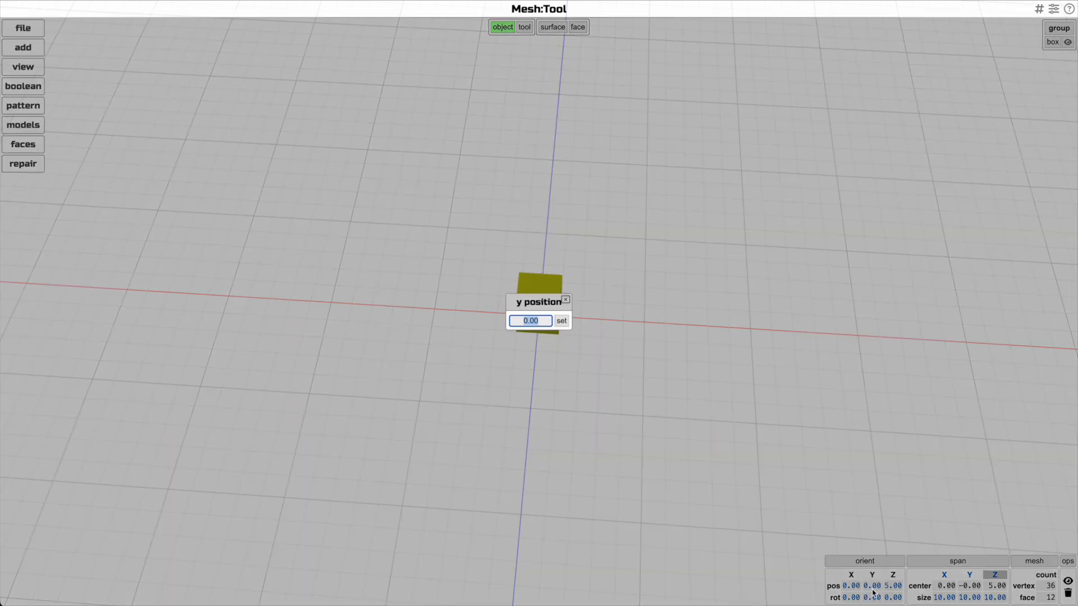
{"action": "type", "text": "30"}
{"action": "key", "text": "Return"}
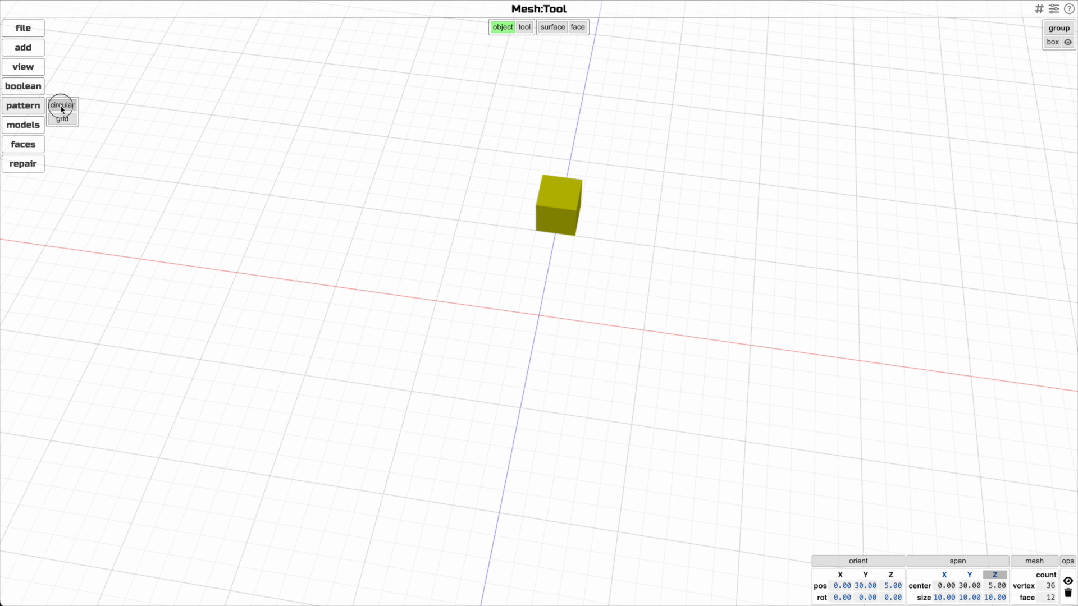
Create a circular pattern of the cube with a total count of 5 around center 0,5.
{"action": "left_click", "coordinate": [62, 107]}
{"action": "left_click", "coordinate": [566, 322]}
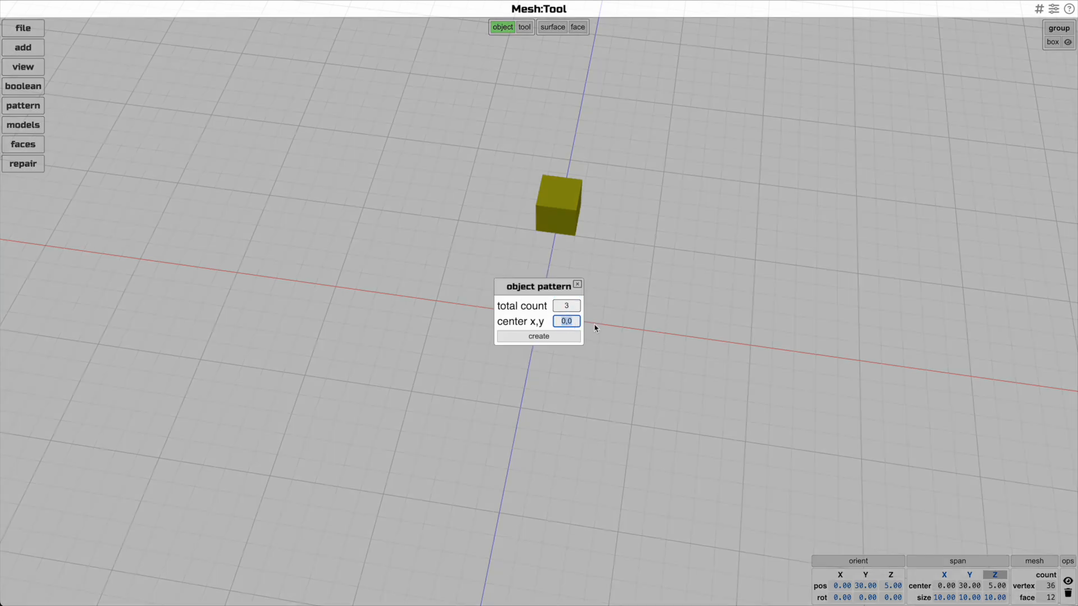
{"action": "type", "text": "0,5"}
{"action": "left_click", "coordinate": [568, 304]}
{"action": "type", "text": "5"}
{"action": "left_click", "coordinate": [576, 338]}
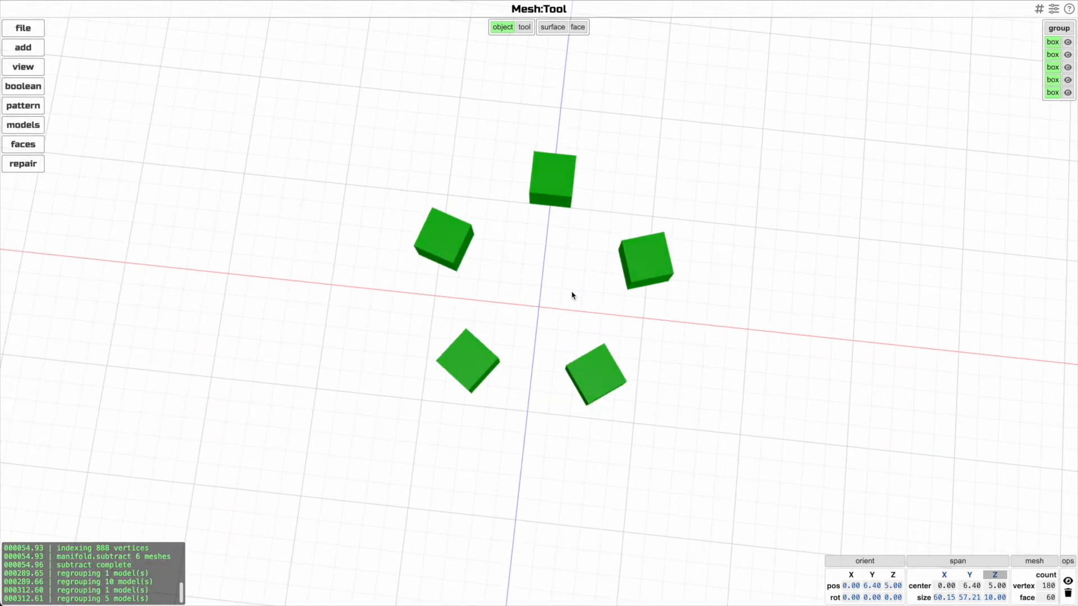
{"action": "left_click_drag", "start_coordinate": [756, 343], "coordinate": [774, 315]}
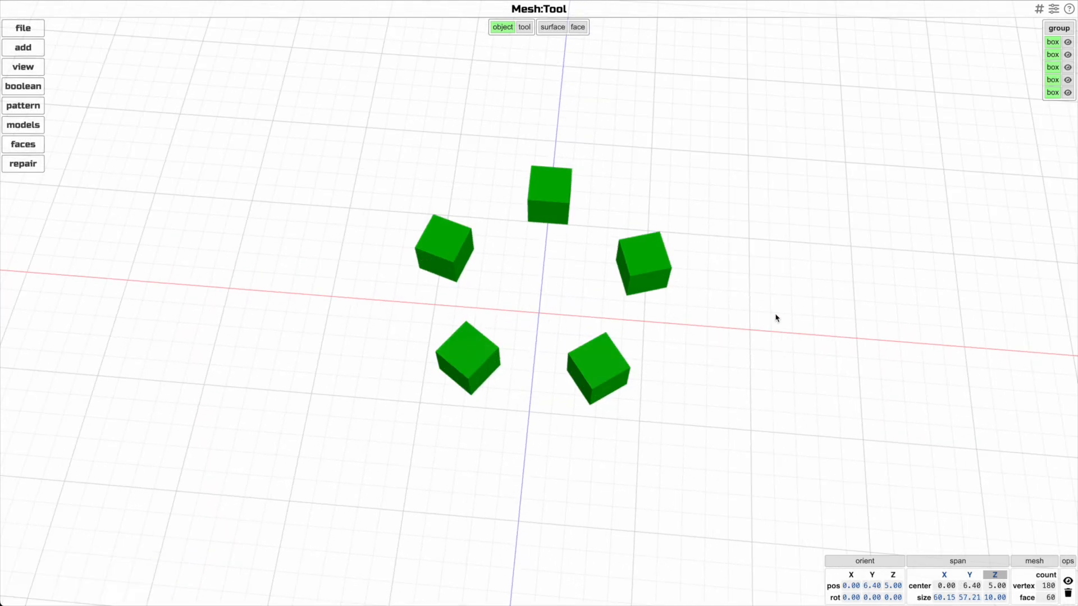
Delete the five patterned boxes and add a new cube at the origin.
{"action": "key", "text": "Delete"}
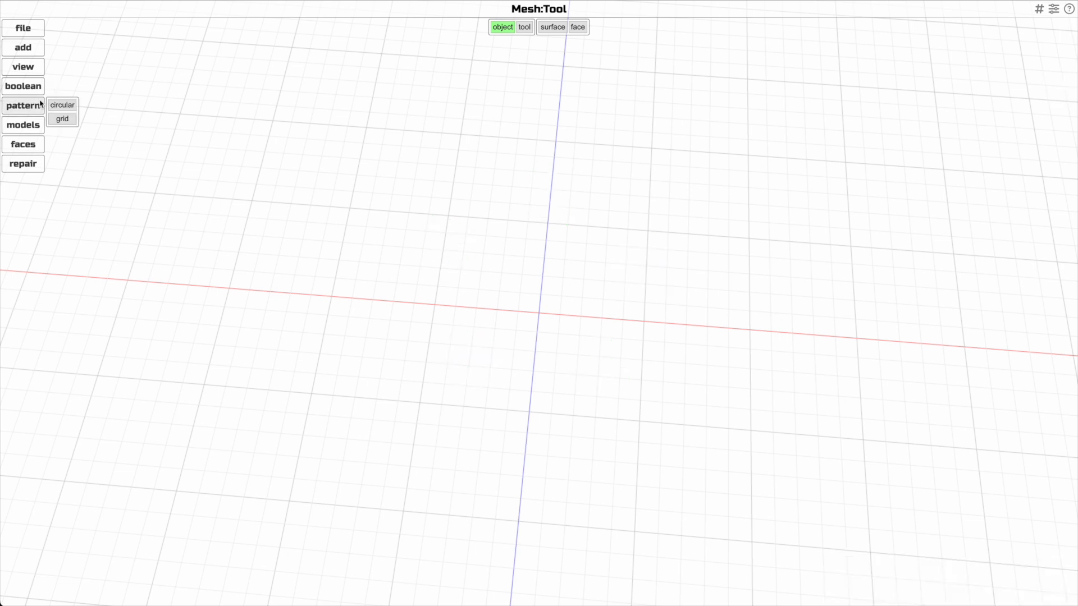
{"action": "mouse_move", "coordinate": [23, 47]}
{"action": "left_click", "coordinate": [62, 60]}
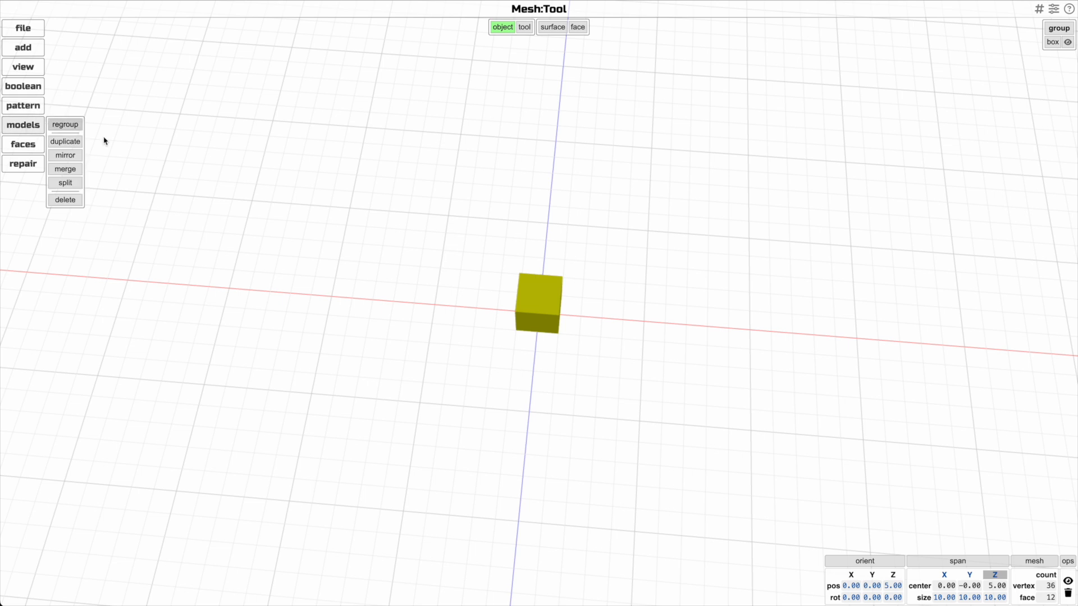
Create a grid pattern of the cube with 3 copies in X and Y, spaced 20 in both directions.
{"action": "mouse_move", "coordinate": [23, 106]}
{"action": "left_click", "coordinate": [63, 119]}
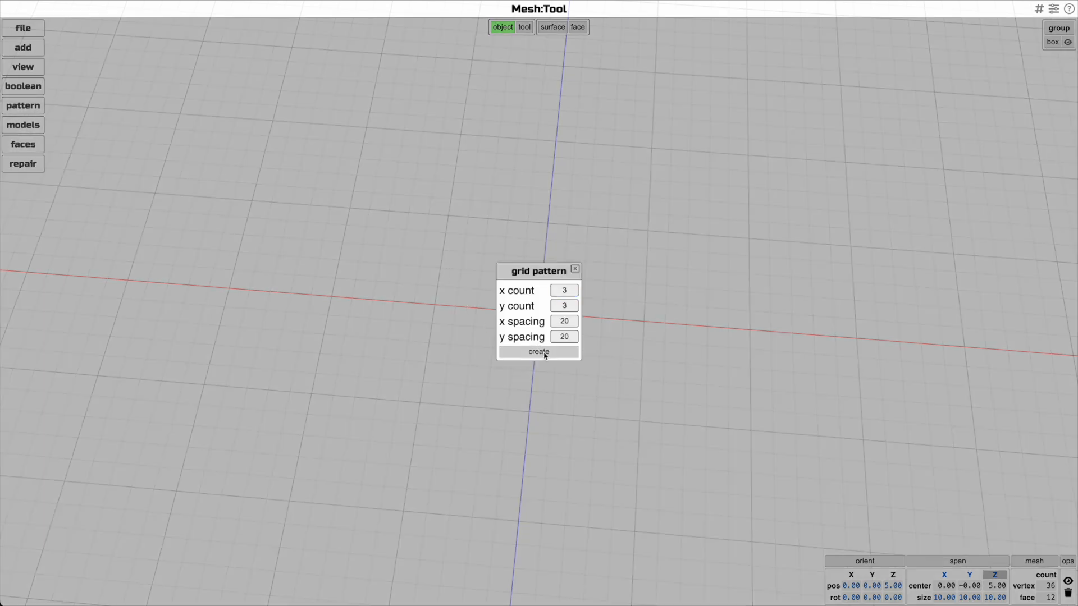
{"action": "left_click", "coordinate": [541, 285]}
{"action": "right_click_drag", "start_coordinate": [678, 281], "coordinate": [619, 191]}
{"action": "left_click_drag", "start_coordinate": [620, 211], "coordinate": [618, 224]}
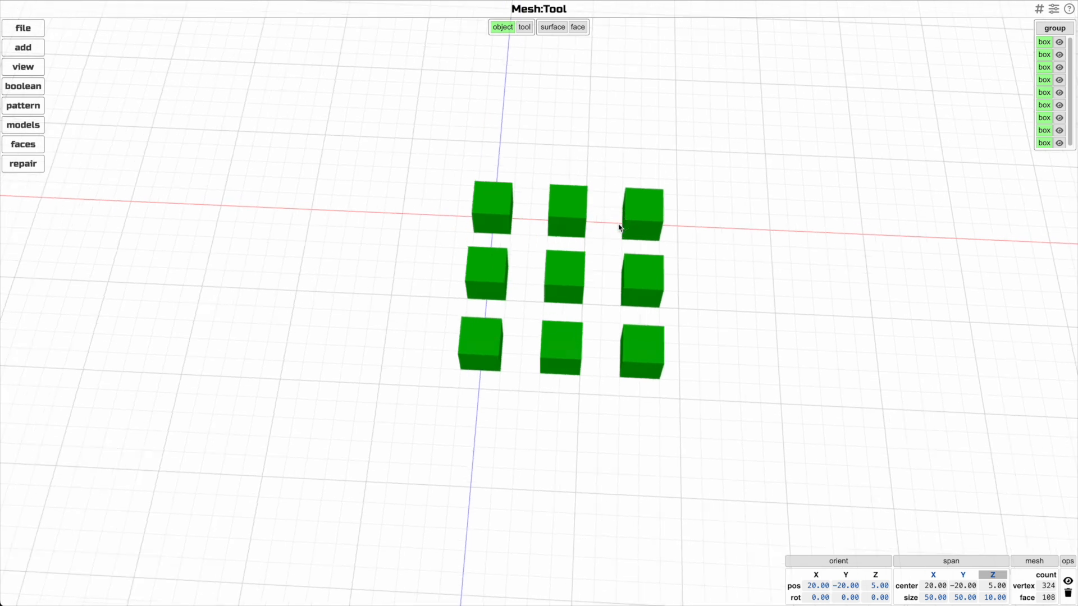
{"action": "left_click_drag", "start_coordinate": [620, 228], "coordinate": [618, 212]}
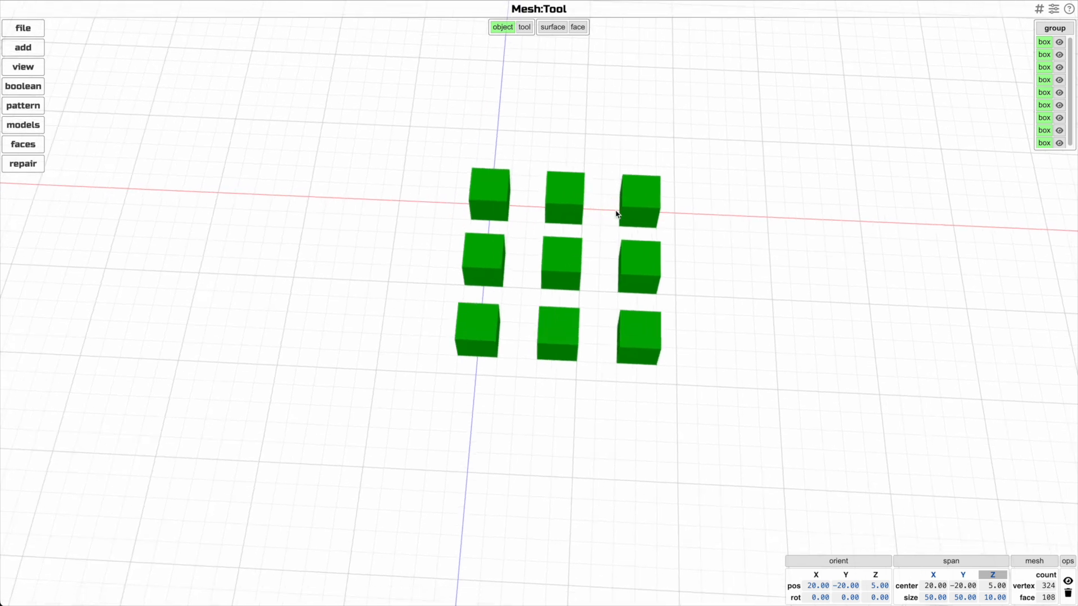
Delete the box grid and generate a gear with 20 teeth, shaft diameter 5, Z height 5, chamfer 0.5 and module 3.
{"action": "key", "text": "Delete"}
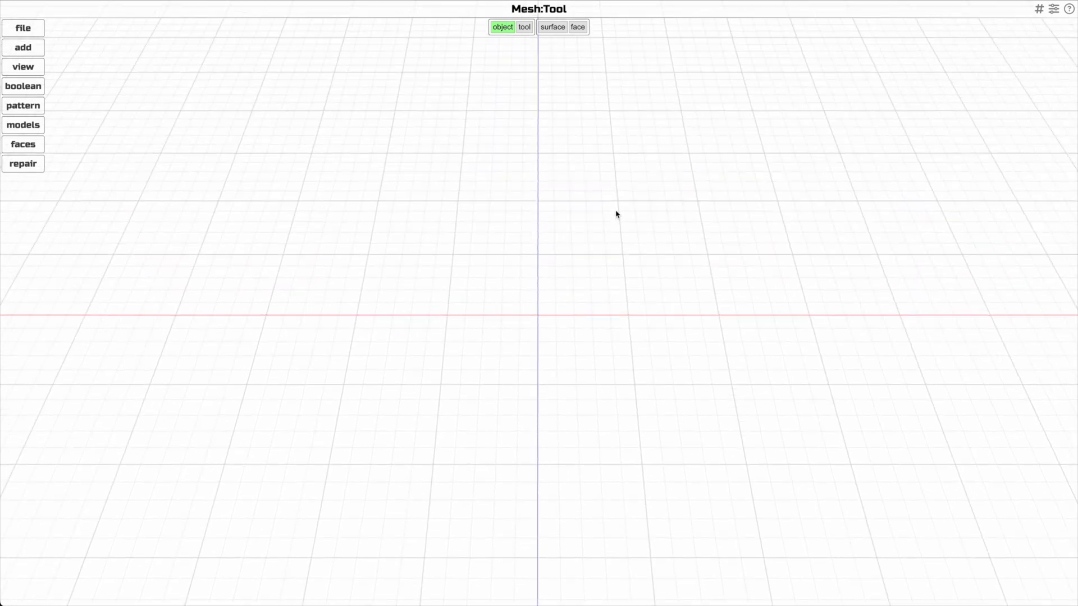
{"action": "mouse_move", "coordinate": [40, 55]}
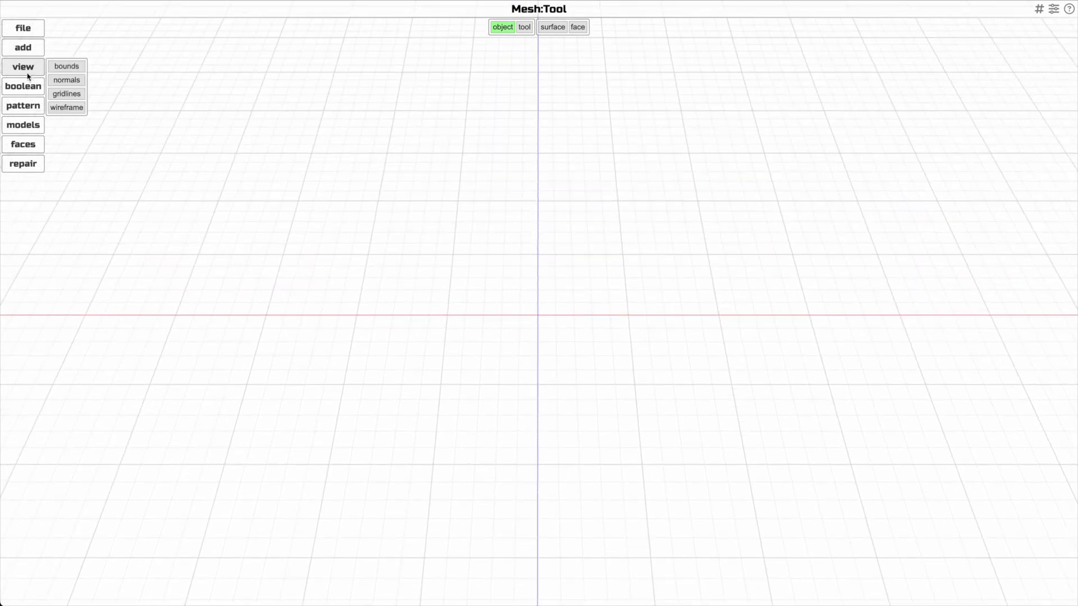
{"action": "left_click", "coordinate": [63, 74]}
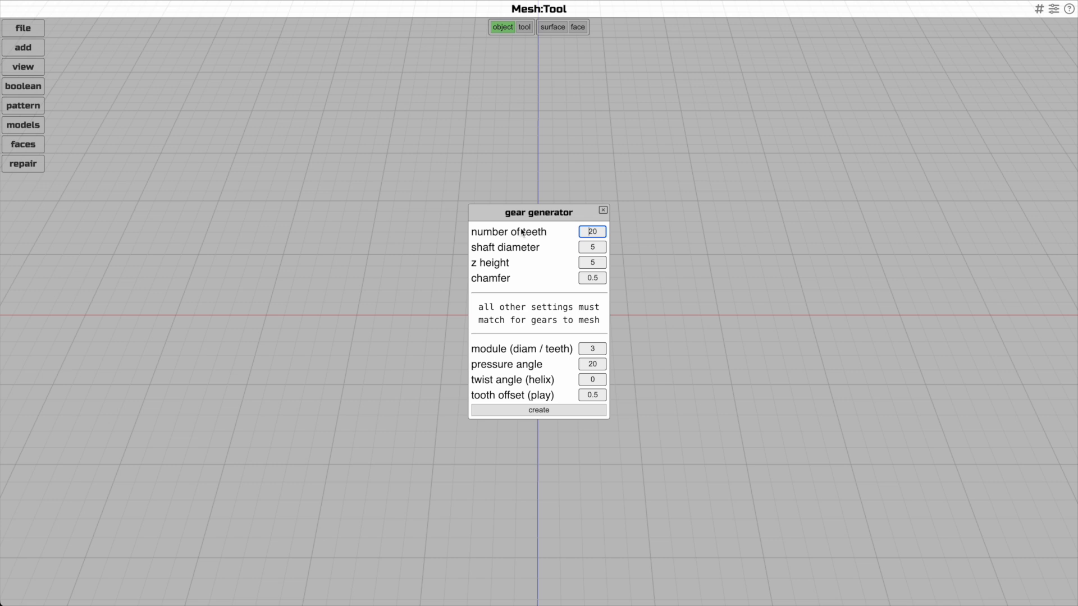
{"action": "left_click", "coordinate": [569, 409]}
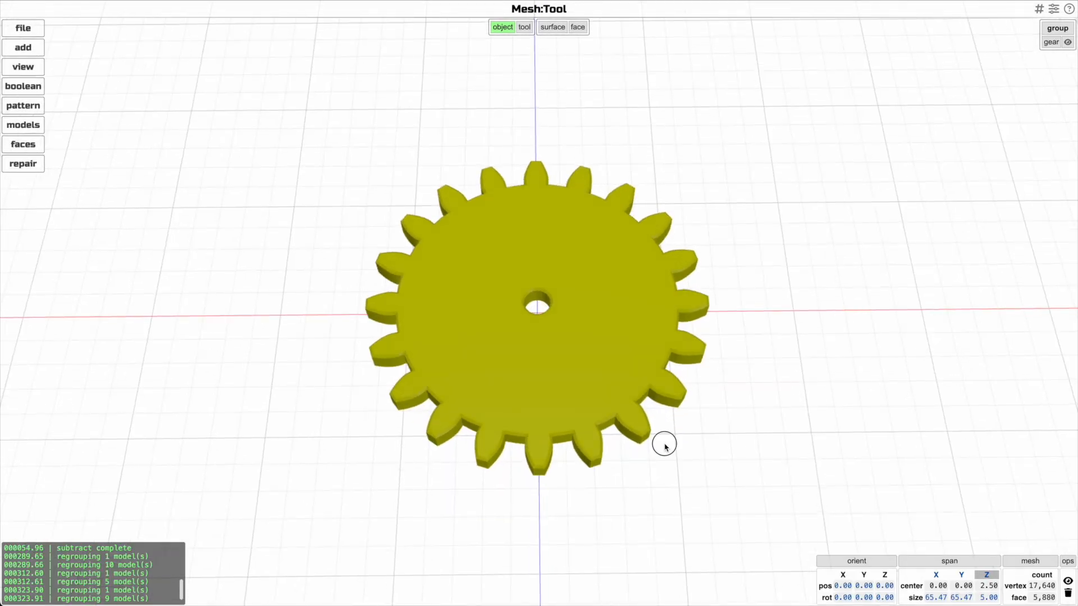
{"action": "left_click_drag", "start_coordinate": [769, 356], "coordinate": [783, 332]}
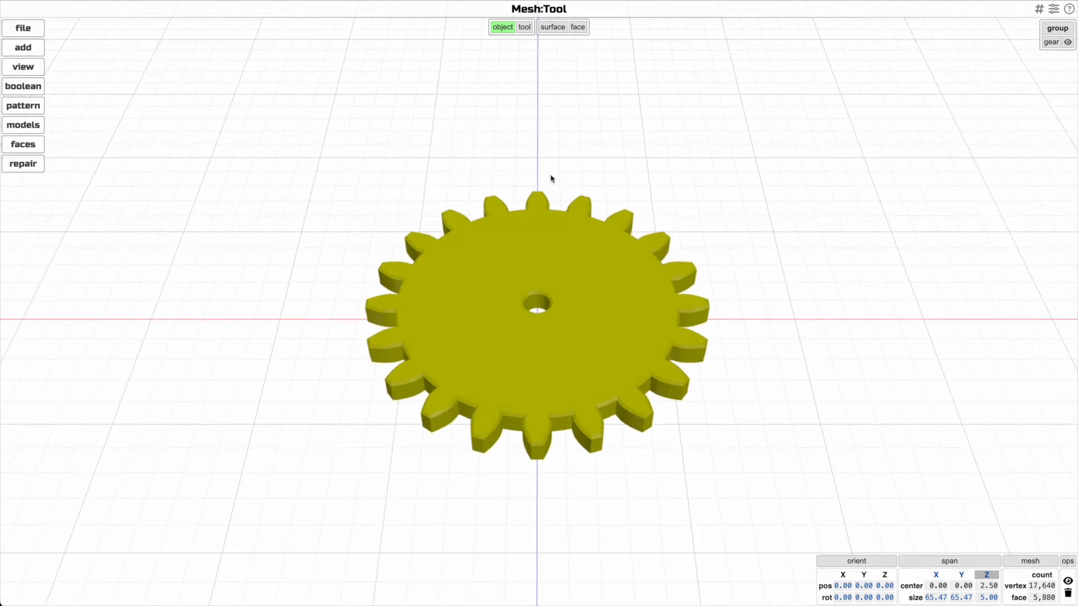
Move the gear to about X 56, Y 22 and add a cylinder of diameter 20 and height 10 at the origin.
{"action": "left_click_drag", "start_coordinate": [575, 286], "coordinate": [834, 216]}
{"action": "mouse_move", "coordinate": [23, 48]}
{"action": "left_click", "coordinate": [63, 47]}
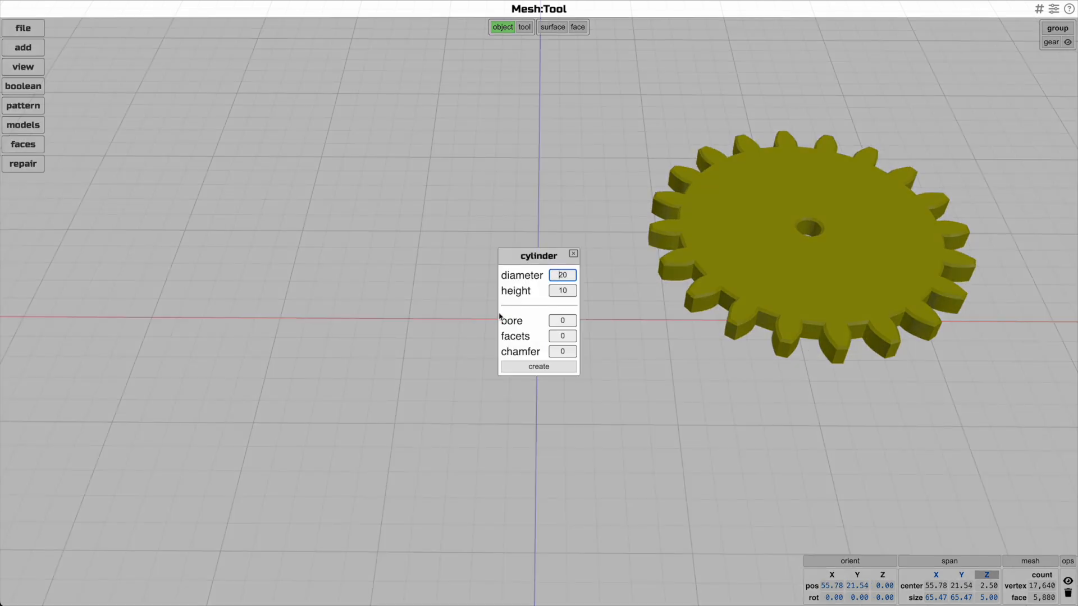
{"action": "left_click", "coordinate": [563, 367]}
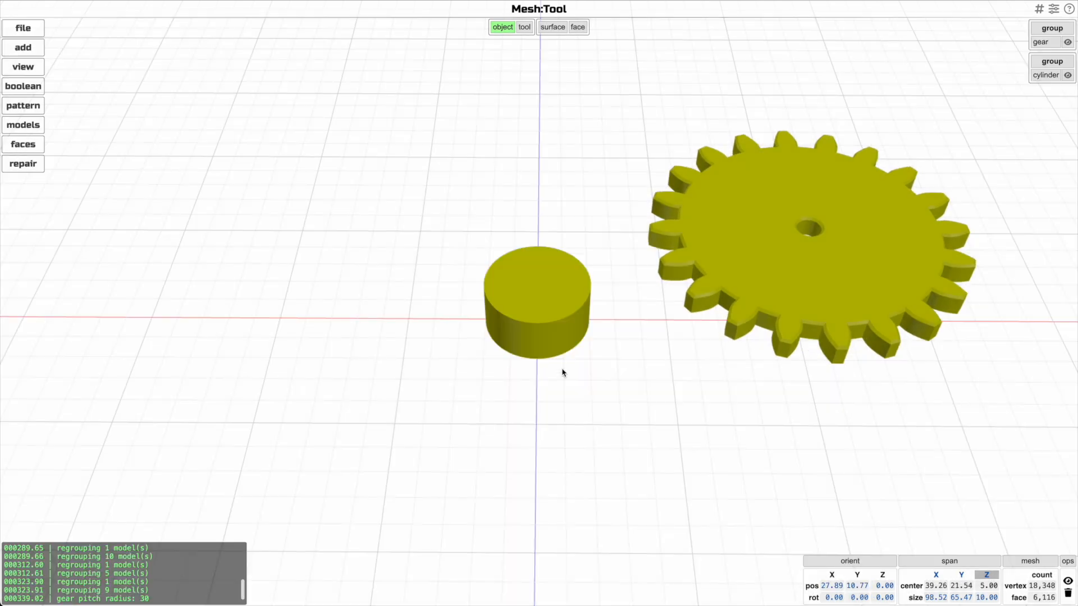
Delete the cylinder and return the gear to the origin.
{"action": "left_click", "coordinate": [567, 304]}
{"action": "key", "text": "Delete"}
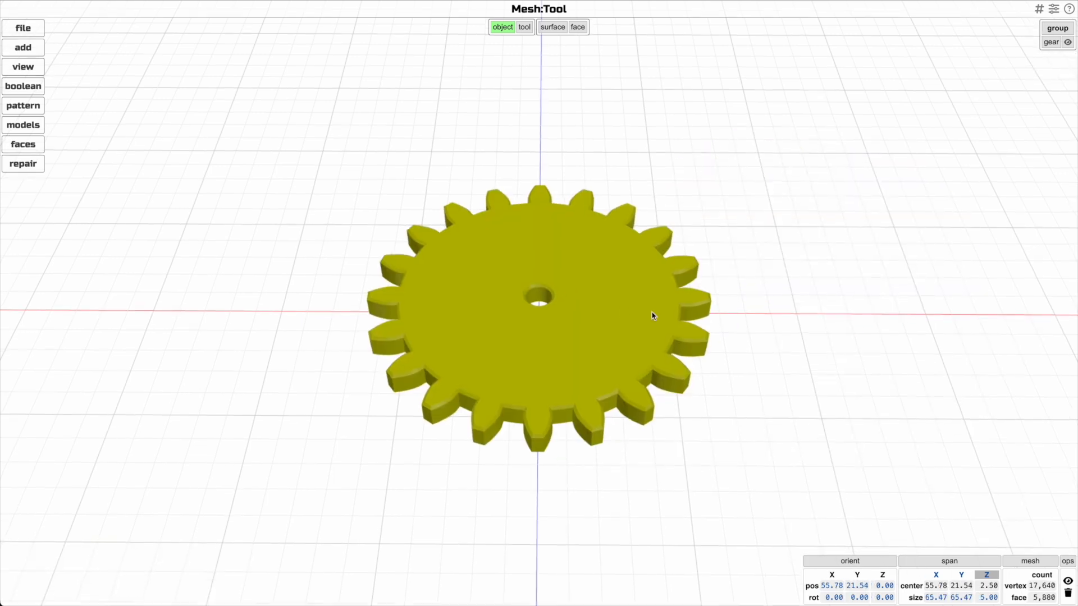
{"action": "scroll", "coordinate": [731, 317], "scroll_direction": "up", "scroll_amount": 2}
{"action": "right_click_drag", "start_coordinate": [808, 330], "coordinate": [805, 303]}
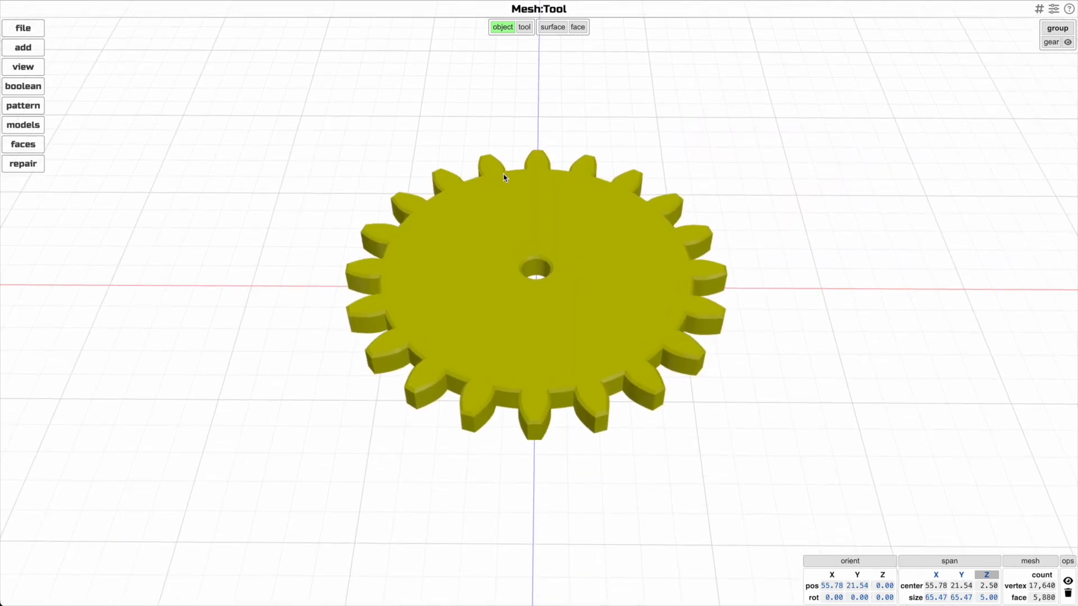
{"action": "mouse_move", "coordinate": [33, 51]}
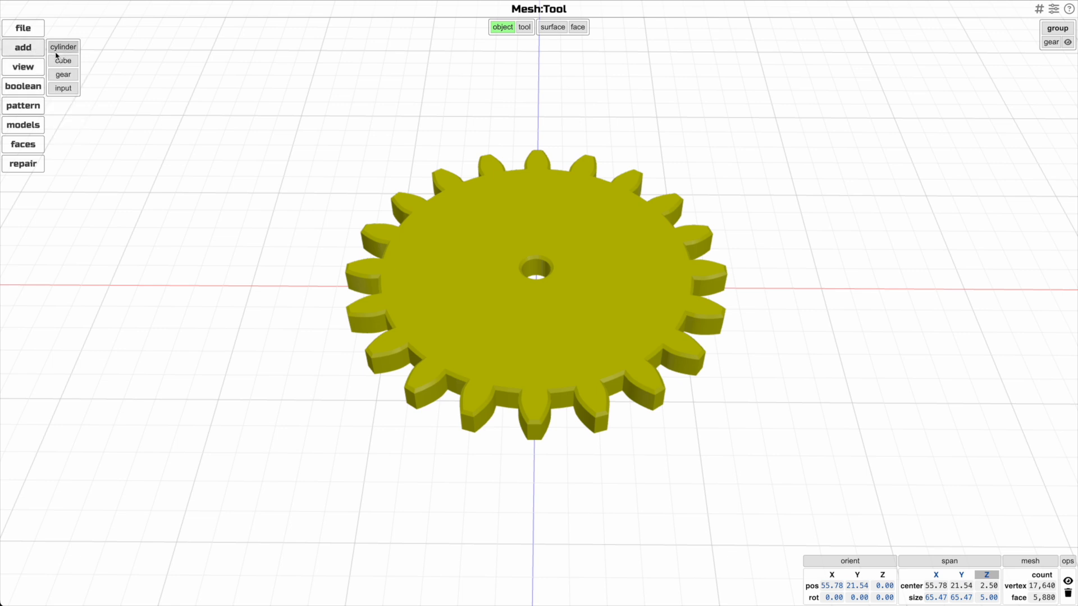
{"action": "left_click", "coordinate": [63, 48]}
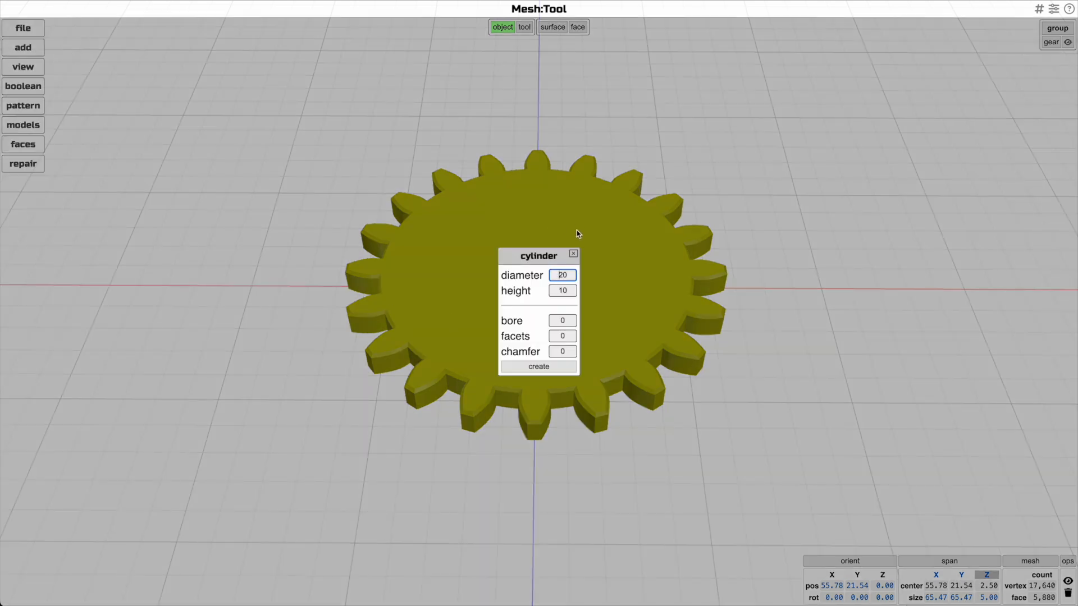
{"action": "left_click", "coordinate": [573, 254]}
Add a cube over the gear's shaft hole and display the models in wireframe.
{"action": "mouse_move", "coordinate": [26, 47]}
{"action": "left_click", "coordinate": [63, 61]}
{"action": "left_click_drag", "start_coordinate": [800, 275], "coordinate": [782, 252]}
{"action": "key", "text": "w"}
{"action": "scroll", "coordinate": [783, 252], "scroll_direction": "up", "scroll_amount": 3}
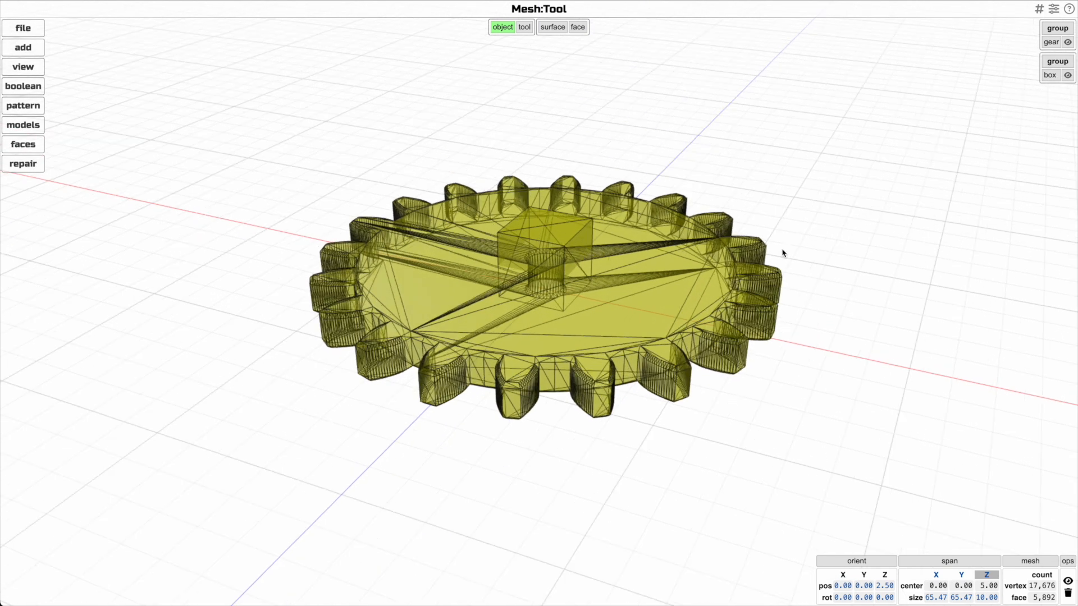
{"action": "left_click_drag", "start_coordinate": [905, 204], "coordinate": [879, 223]}
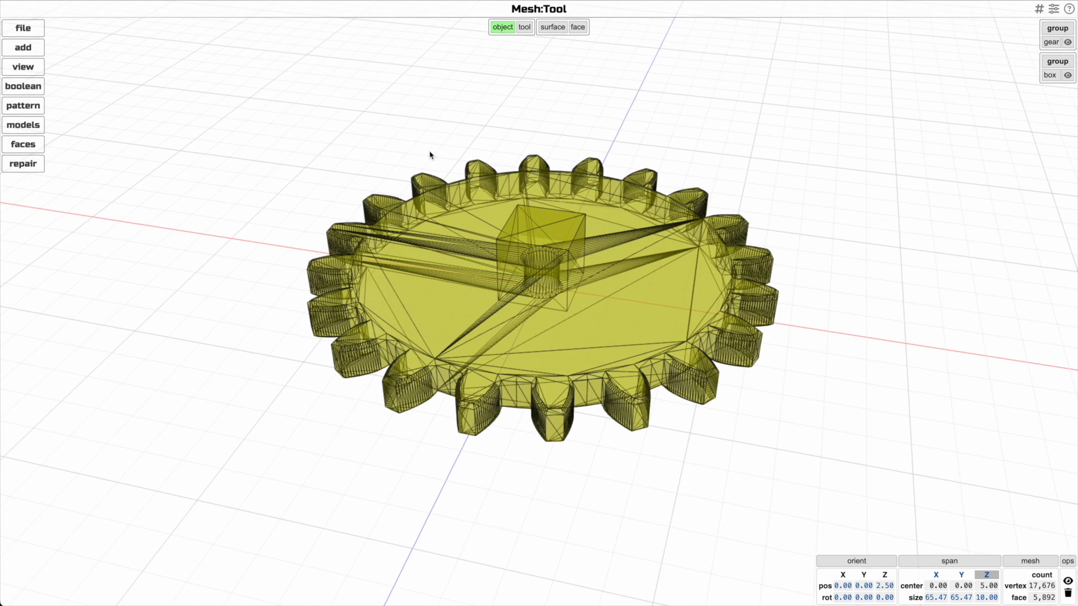
Select the box followed by the gear and create their boolean difference.
{"action": "mouse_move", "coordinate": [38, 90]}
{"action": "left_click_drag", "start_coordinate": [278, 101], "coordinate": [279, 115]}
{"action": "left_click", "coordinate": [563, 223]}
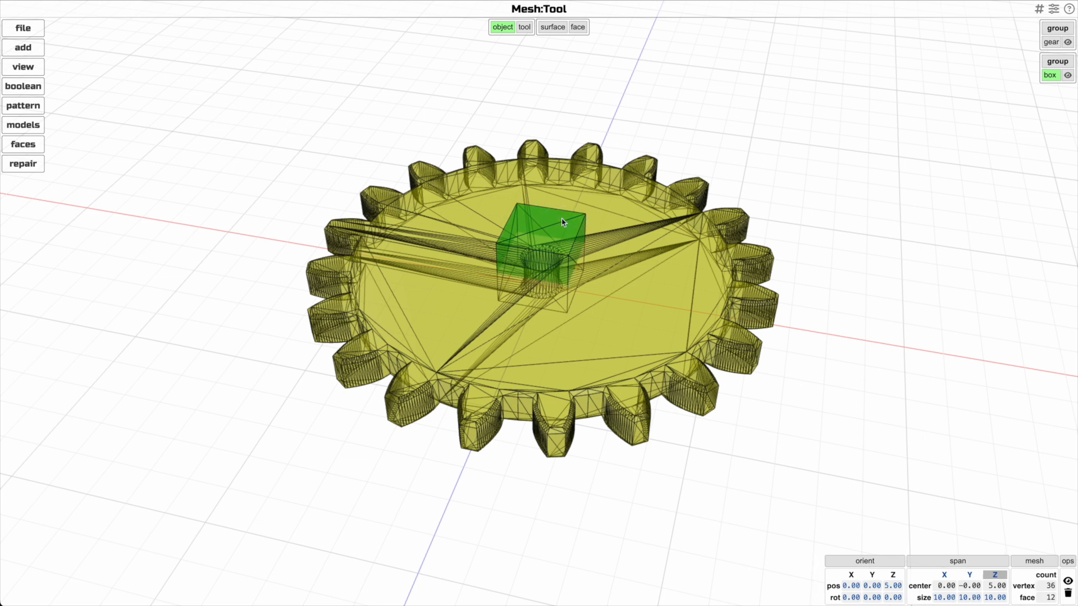
{"action": "left_click", "coordinate": [642, 275], "text": "shift"}
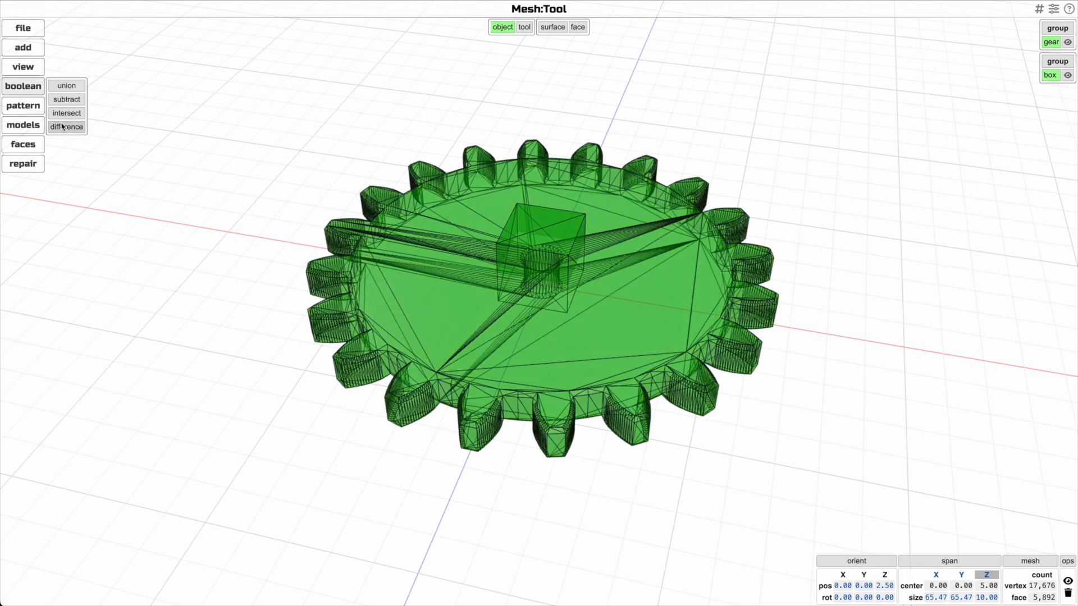
{"action": "left_click", "coordinate": [64, 128]}
{"action": "left_click_drag", "start_coordinate": [588, 200], "coordinate": [587, 158]}
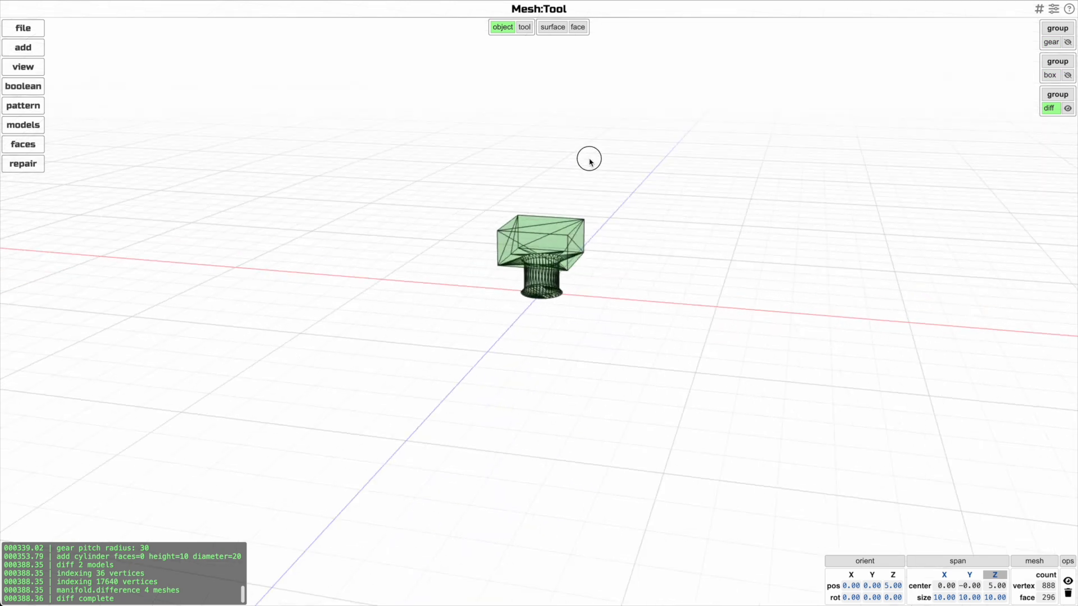
{"action": "left_click_drag", "start_coordinate": [655, 273], "coordinate": [670, 291]}
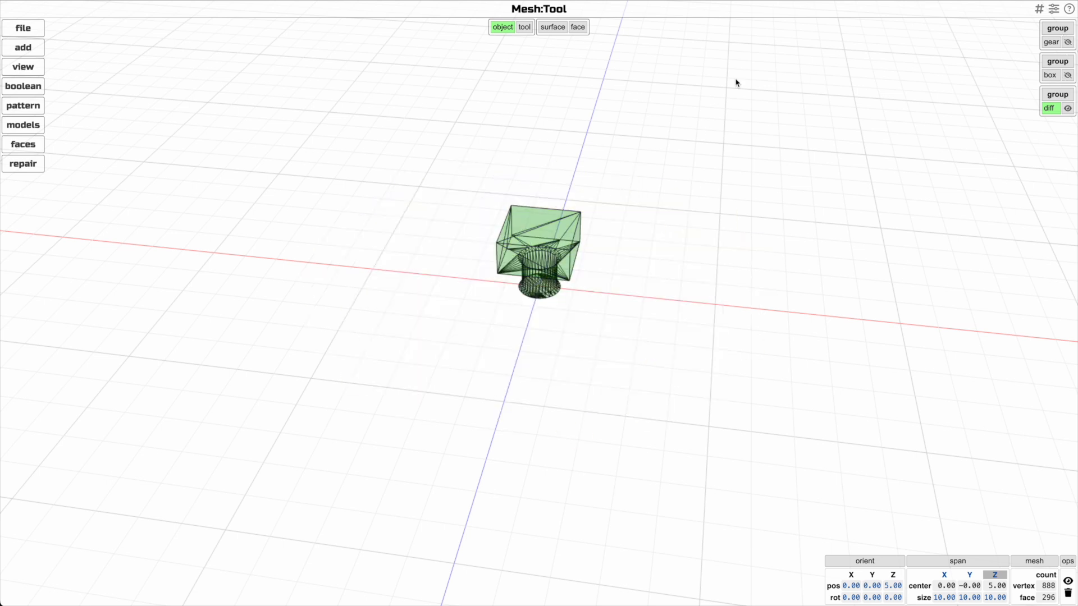
Show the hidden gear again and rename the difference model as stamp.
{"action": "left_click", "coordinate": [1068, 42]}
{"action": "left_click_drag", "start_coordinate": [786, 192], "coordinate": [653, 217]}
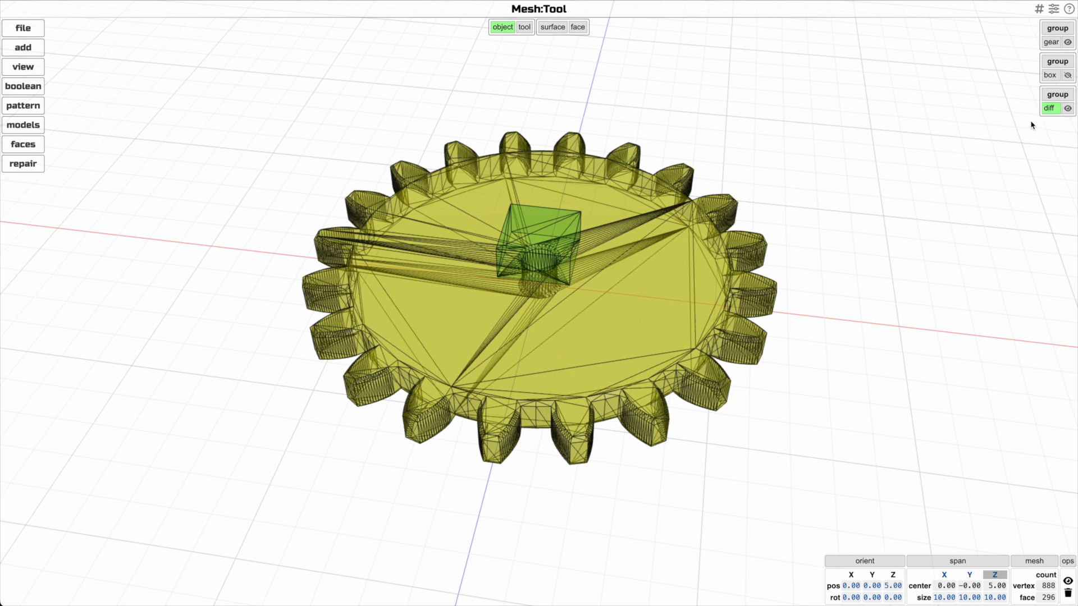
{"action": "double_click", "coordinate": [1049, 108]}
{"action": "type", "text": "stamp"}
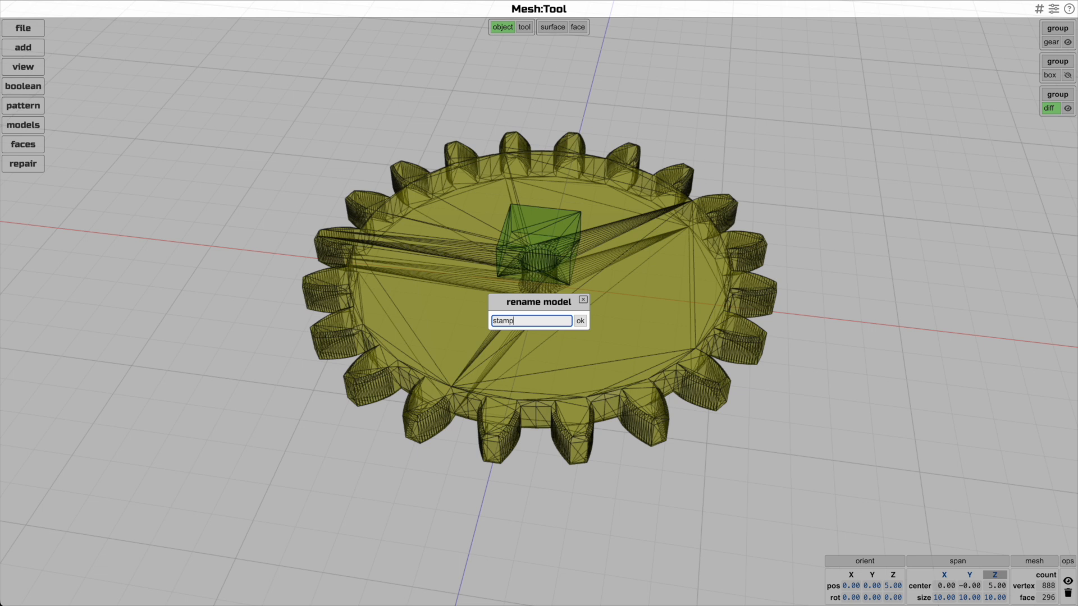
{"action": "key", "text": "Return"}
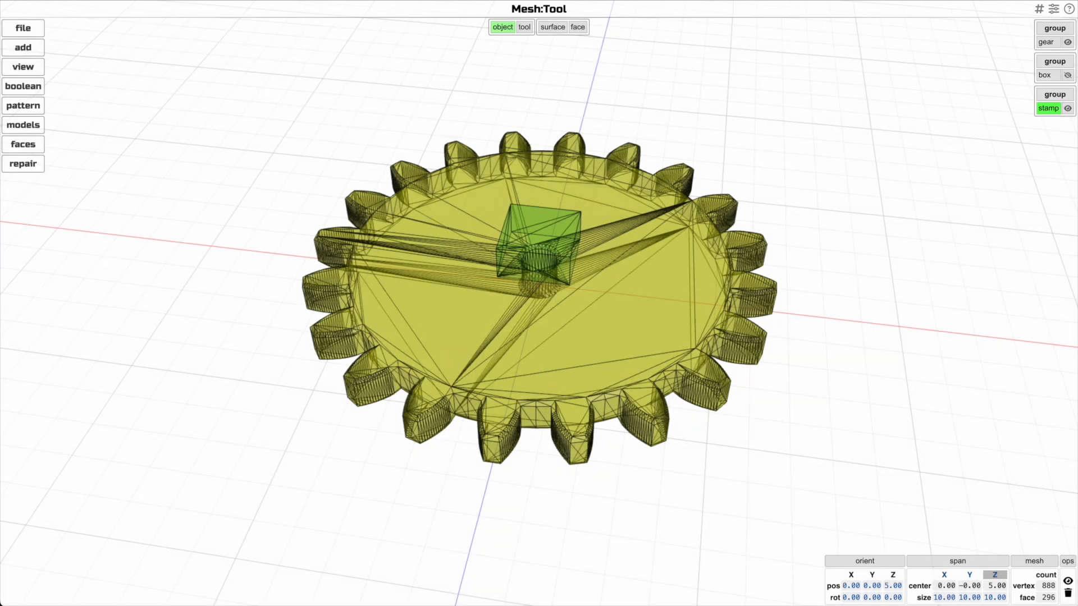
Move the stamp model to Y position 15 on the gear.
{"action": "left_click", "coordinate": [874, 586]}
{"action": "type", "text": "15"}
{"action": "key", "text": "Return"}
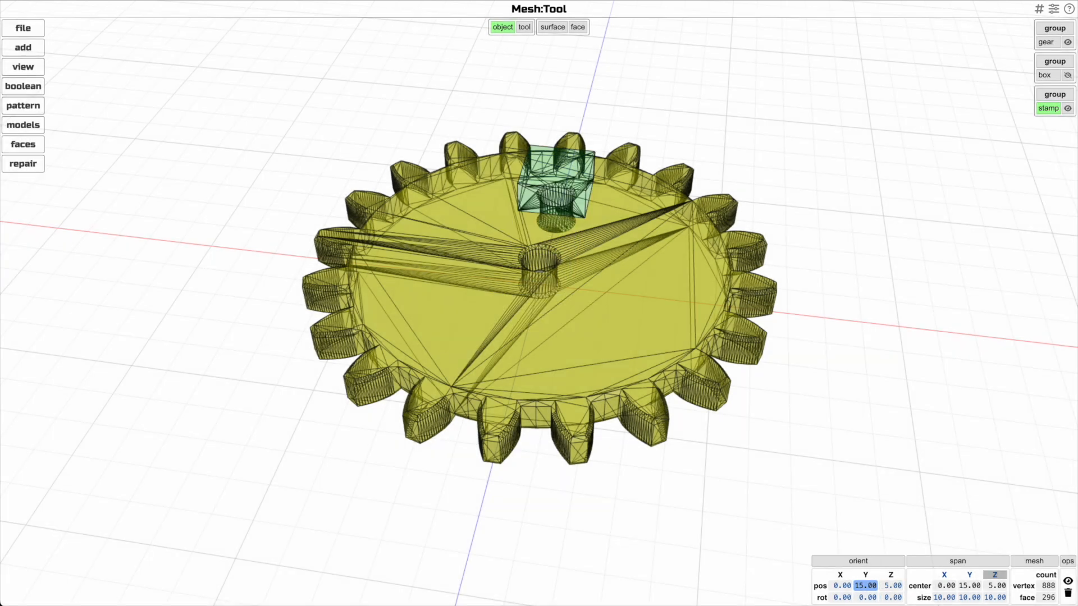
{"action": "left_click_drag", "start_coordinate": [764, 214], "coordinate": [744, 204]}
{"action": "left_click_drag", "start_coordinate": [756, 135], "coordinate": [777, 143]}
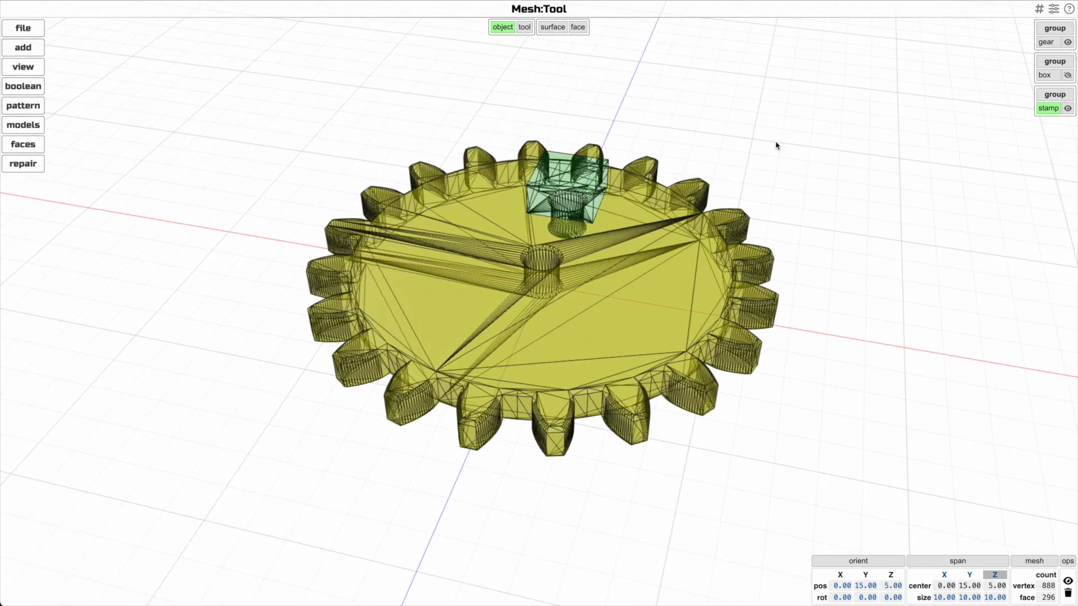
Create a circular pattern of the stamp with a total count of 3 about center 0,0.
{"action": "mouse_move", "coordinate": [35, 107]}
{"action": "left_click", "coordinate": [71, 106]}
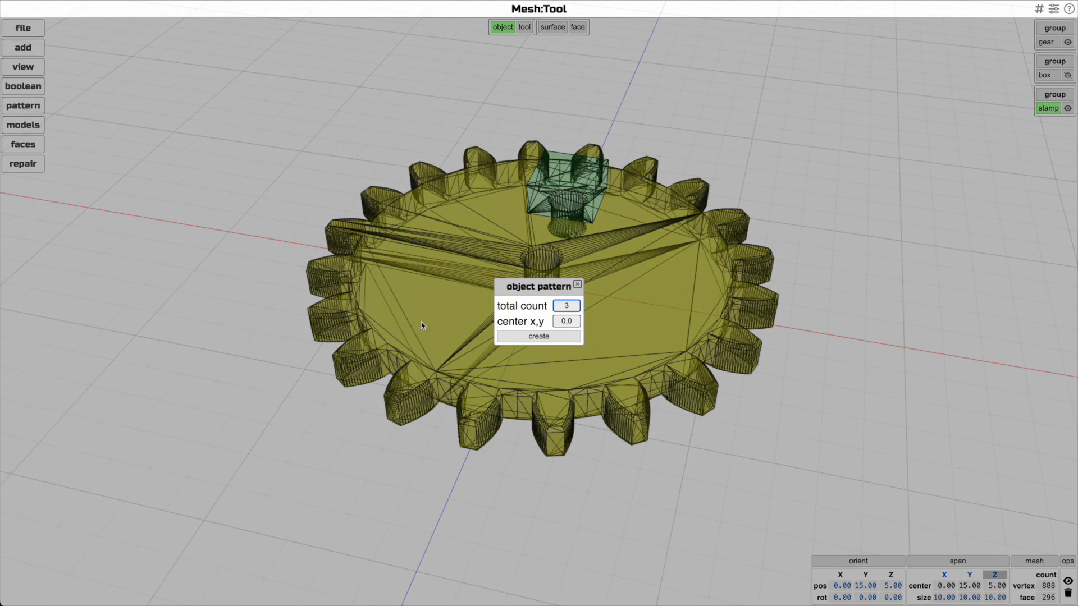
{"action": "left_click", "coordinate": [539, 336]}
{"action": "left_click_drag", "start_coordinate": [837, 272], "coordinate": [942, 277]}
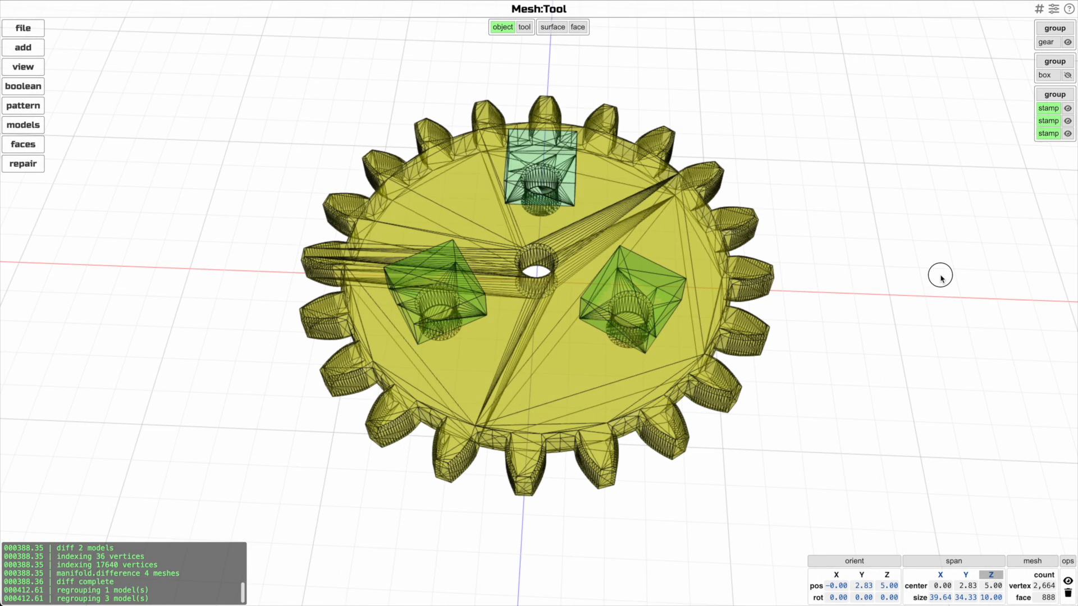
Mark all three stamps in the group as tool models.
{"action": "left_click", "coordinate": [524, 27]}
{"action": "left_click", "coordinate": [1048, 93]}
{"action": "left_click_drag", "start_coordinate": [799, 202], "coordinate": [836, 133]}
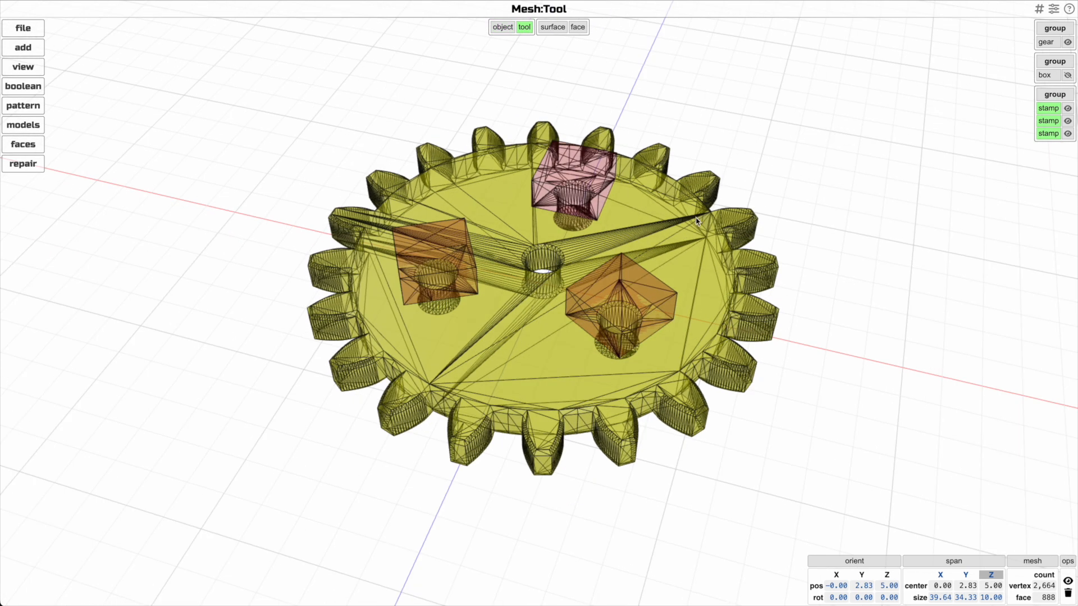
{"action": "left_click", "coordinate": [641, 206]}
{"action": "left_click", "coordinate": [642, 207]}
Select the gear as the object, subtract the three stamps from it and turn off the wireframe display.
{"action": "left_click", "coordinate": [502, 27]}
{"action": "left_click", "coordinate": [650, 243]}
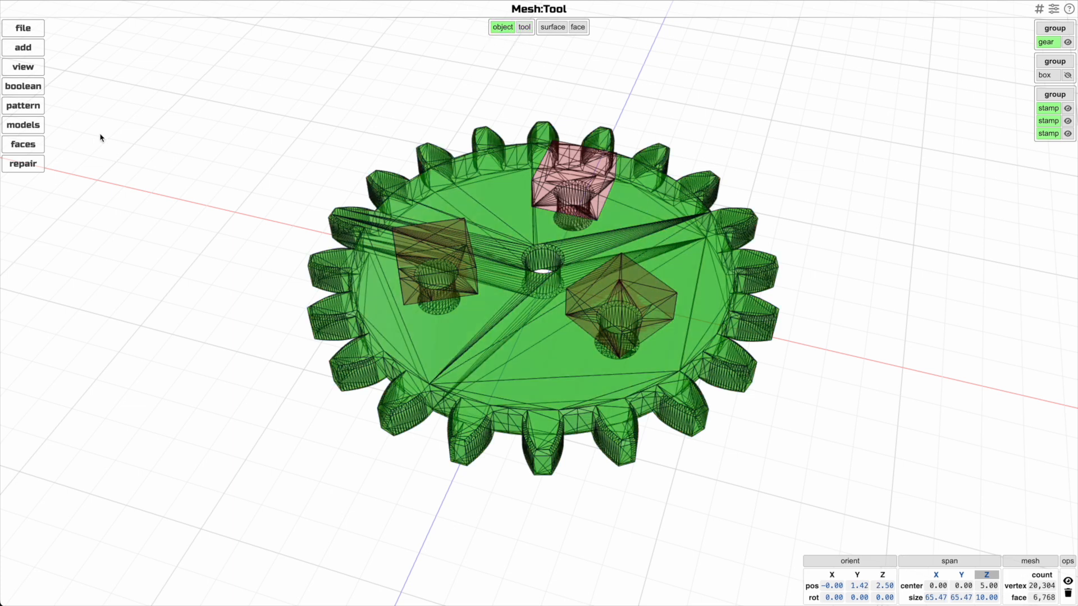
{"action": "mouse_move", "coordinate": [31, 89]}
{"action": "left_click", "coordinate": [66, 100]}
{"action": "mouse_move", "coordinate": [806, 183]}
{"action": "left_mouse_down"}
{"action": "mouse_move", "coordinate": [842, 210]}
{"action": "mouse_move", "coordinate": [842, 305]}
{"action": "mouse_move", "coordinate": [900, 252]}
{"action": "mouse_move", "coordinate": [842, 269]}
{"action": "mouse_move", "coordinate": [818, 213]}
{"action": "mouse_move", "coordinate": [825, 230]}
{"action": "left_mouse_up"}
{"action": "key", "text": "w"}
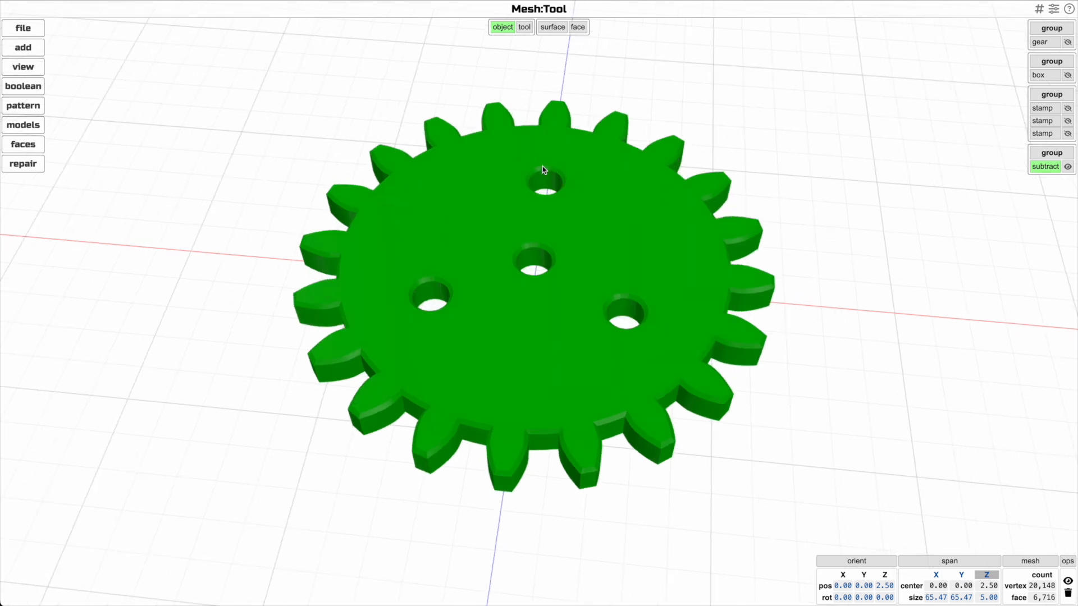
{"action": "mouse_move", "coordinate": [837, 335]}
{"action": "left_mouse_down"}
{"action": "mouse_move", "coordinate": [840, 159]}
{"action": "mouse_move", "coordinate": [851, 316]}
{"action": "mouse_move", "coordinate": [833, 318]}
{"action": "left_mouse_up"}
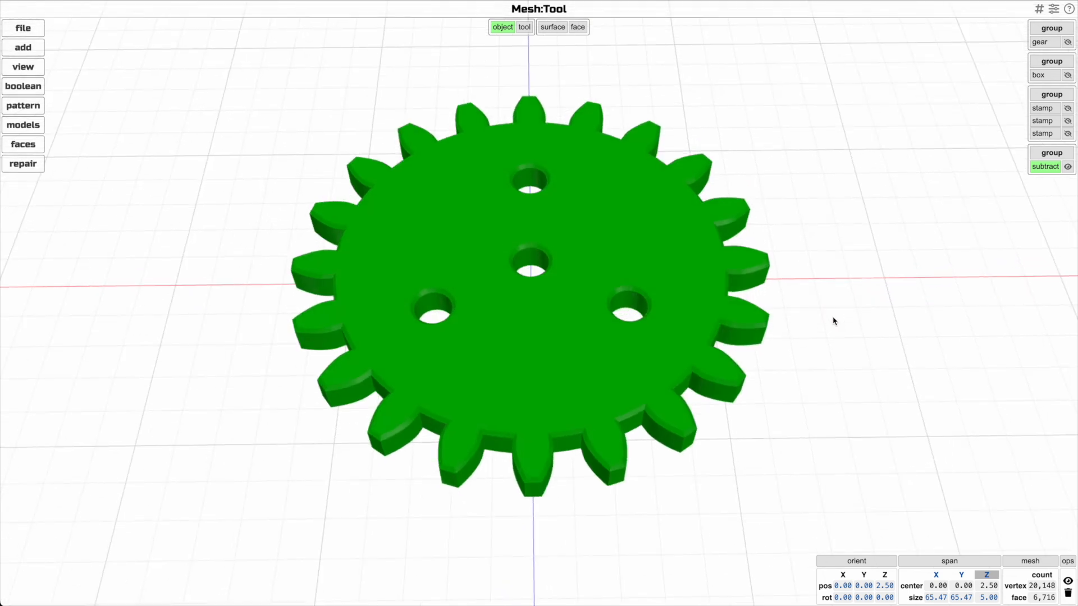
Delete all models and add a cylinder of diameter 20 and height 10.
{"action": "left_click", "coordinate": [834, 321]}
{"action": "key", "text": "ctrl+a"}
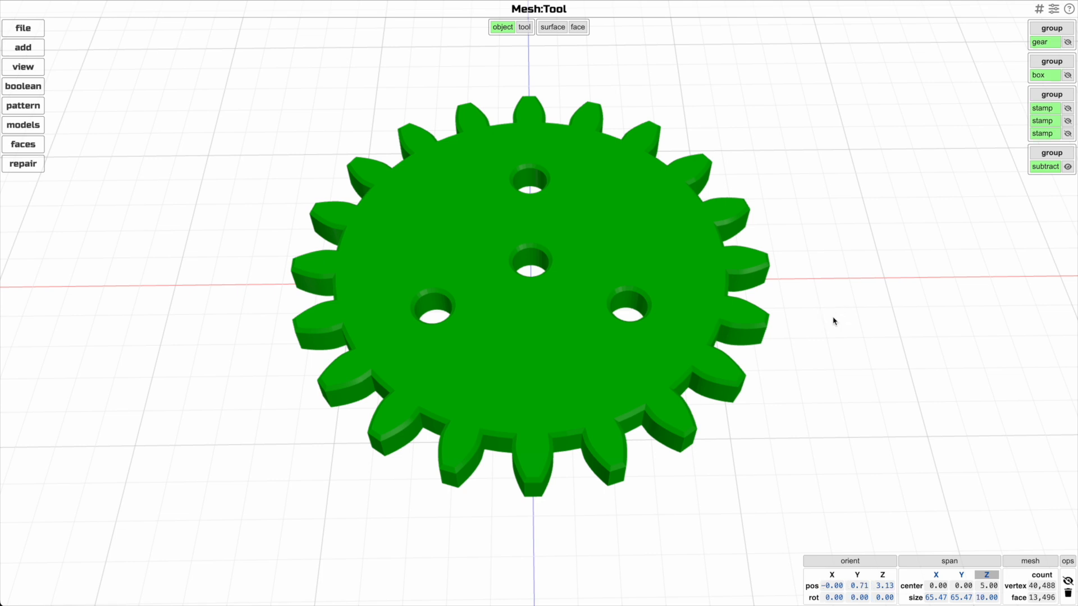
{"action": "key", "text": "Delete"}
{"action": "mouse_move", "coordinate": [22, 47]}
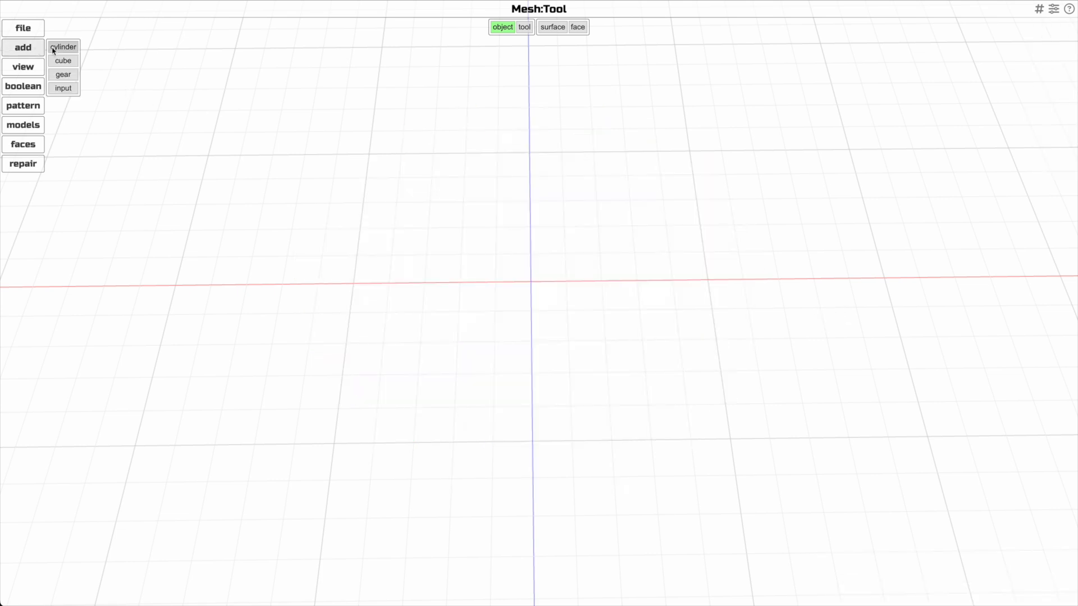
{"action": "left_click", "coordinate": [61, 48]}
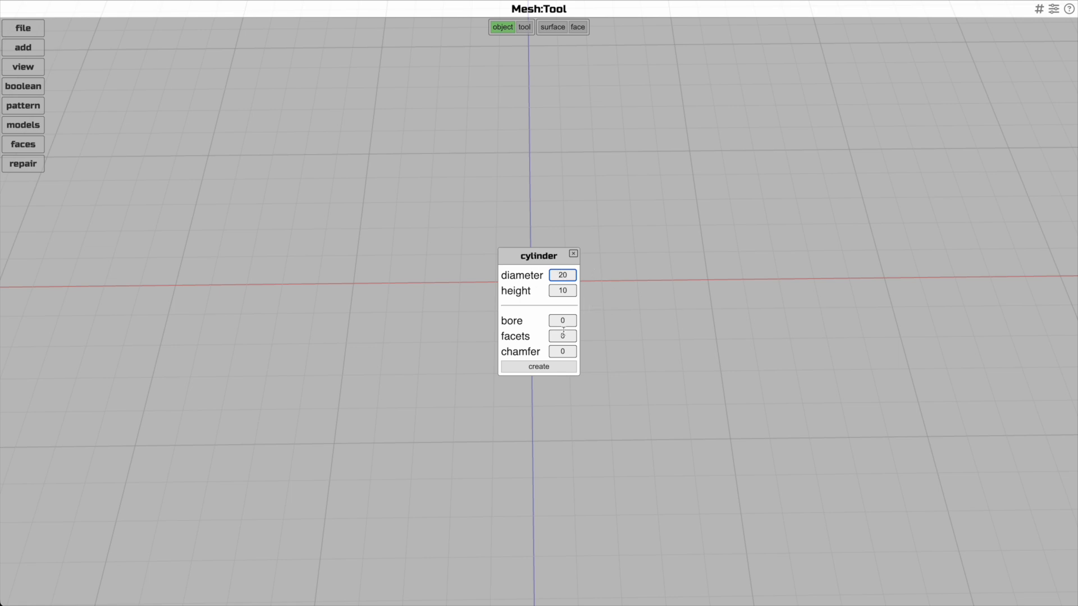
{"action": "left_click", "coordinate": [566, 366]}
{"action": "left_click_drag", "start_coordinate": [605, 361], "coordinate": [650, 322]}
Delete the plain cylinder and add one of diameter 20 and height 10 with a bore of 5.
{"action": "key", "text": "w"}
{"action": "key", "text": "Delete"}
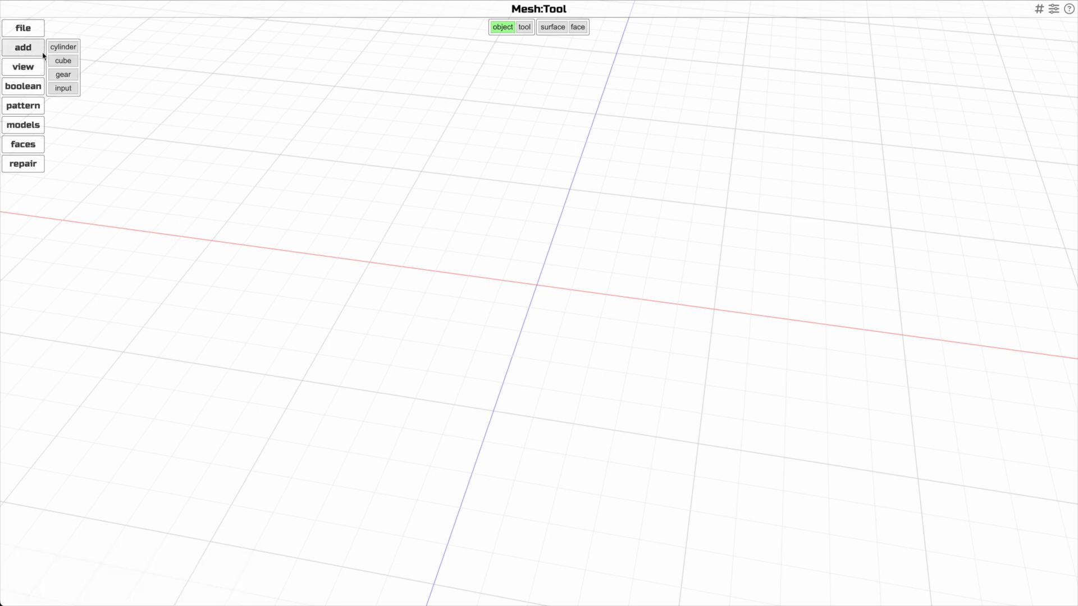
{"action": "left_click", "coordinate": [63, 47]}
{"action": "left_click", "coordinate": [560, 322]}
{"action": "type", "text": "5"}
{"action": "left_click", "coordinate": [569, 366]}
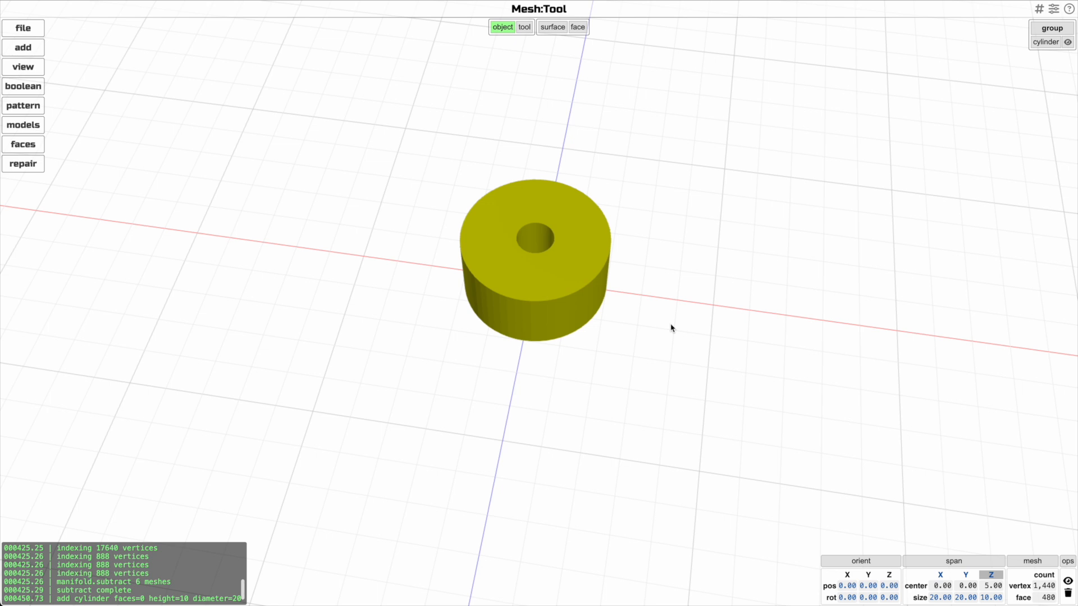
Replace the cylinder with one of diameter 20, height 10, bore 5 and chamfer 1.
{"action": "key", "text": "Delete"}
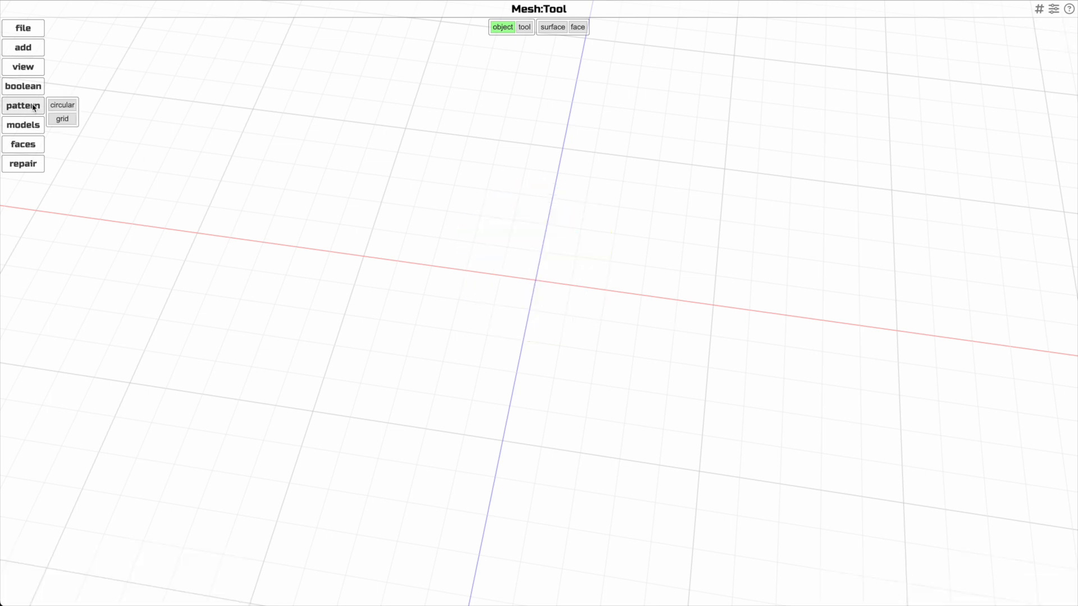
{"action": "left_click", "coordinate": [65, 52]}
{"action": "left_click", "coordinate": [562, 291]}
{"action": "left_click", "coordinate": [563, 320]}
{"action": "type", "text": "5"}
{"action": "left_click", "coordinate": [563, 351]}
{"action": "type", "text": "1"}
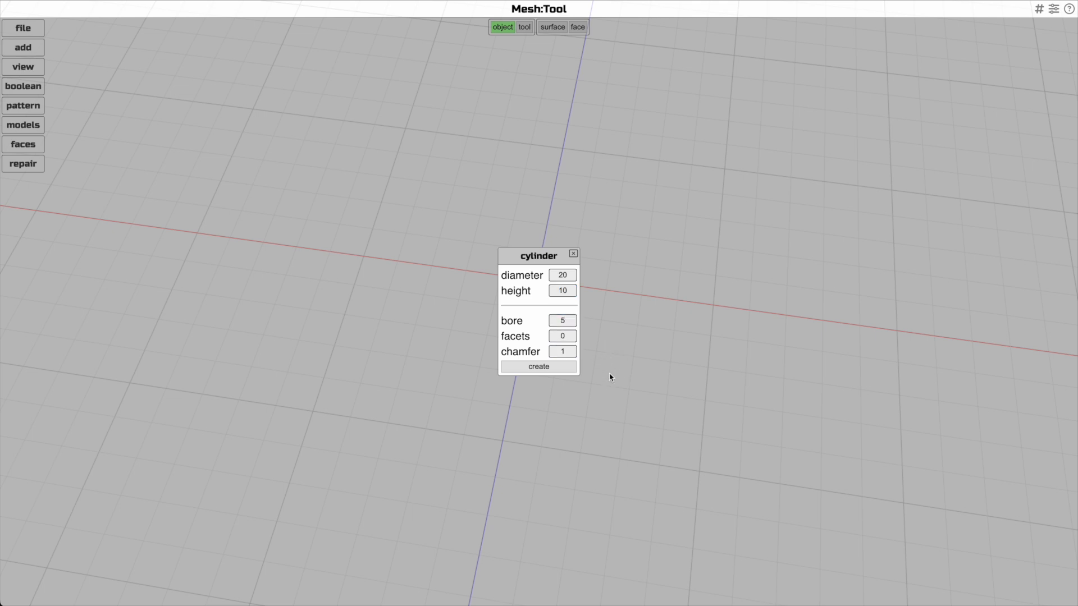
{"action": "left_click", "coordinate": [563, 368]}
{"action": "scroll", "coordinate": [653, 336], "scroll_direction": "up", "scroll_amount": 2}
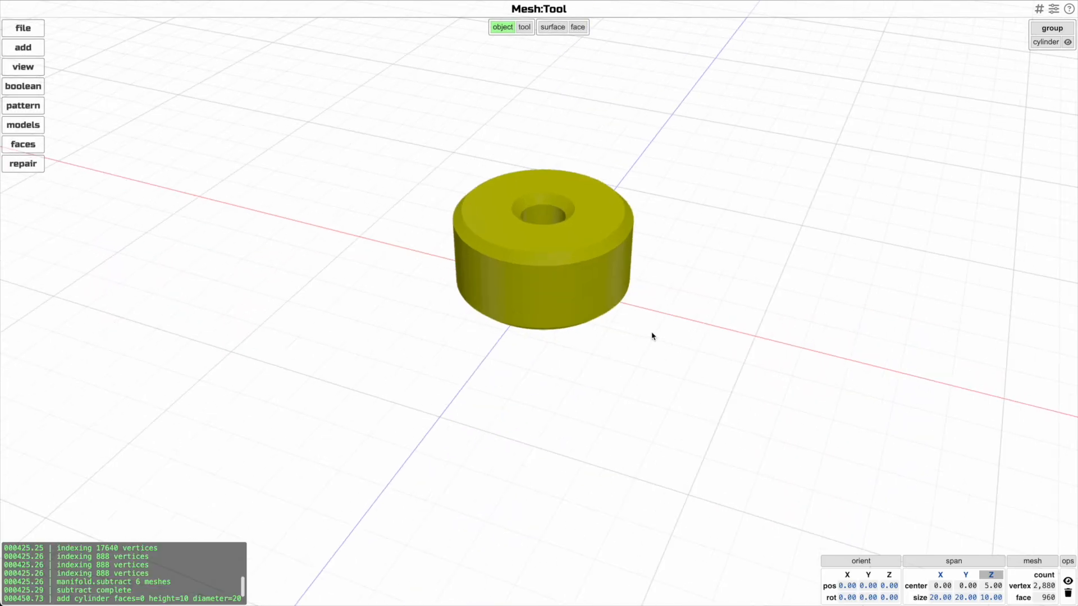
{"action": "left_click_drag", "start_coordinate": [652, 333], "coordinate": [658, 348]}
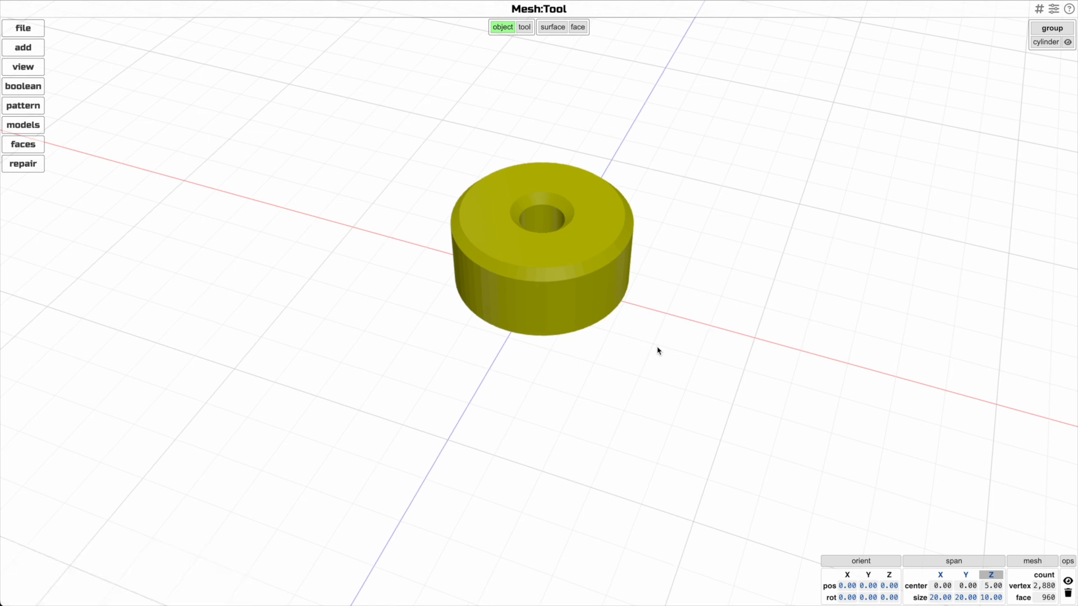
{"action": "mouse_move", "coordinate": [658, 351]}
{"action": "left_mouse_down"}
{"action": "mouse_move", "coordinate": [667, 398]}
{"action": "mouse_move", "coordinate": [676, 361]}
{"action": "left_mouse_up"}
Delete the bored cylinder and add a solid one with 100 facets and a chamfer on its bottom edge.
{"action": "key", "text": "w"}
{"action": "key", "text": "ctrl+a"}
{"action": "key", "text": "Delete"}
{"action": "mouse_move", "coordinate": [17, 50]}
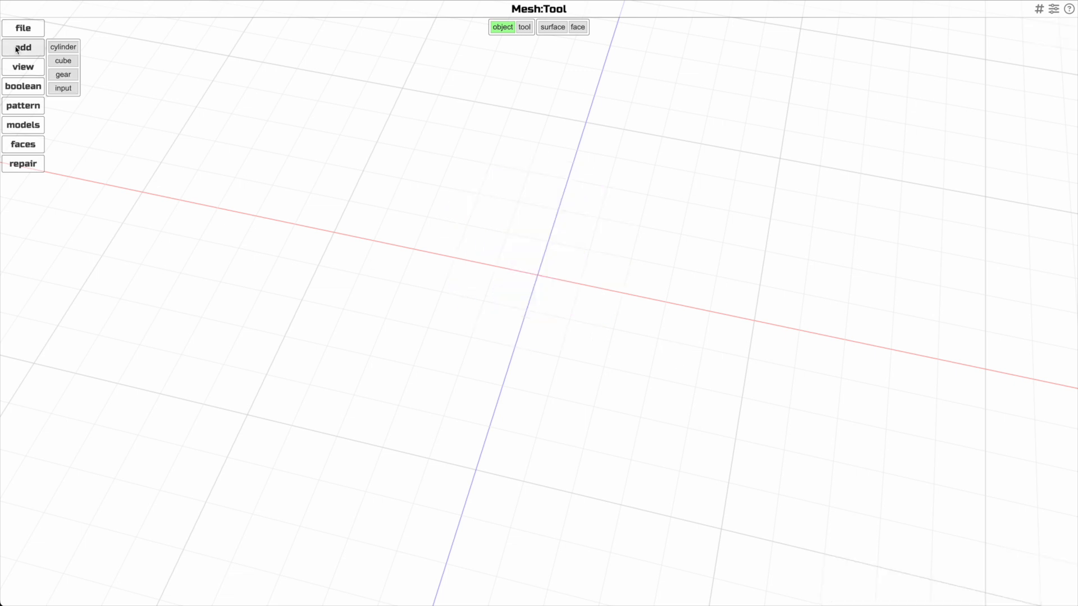
{"action": "left_click", "coordinate": [62, 48]}
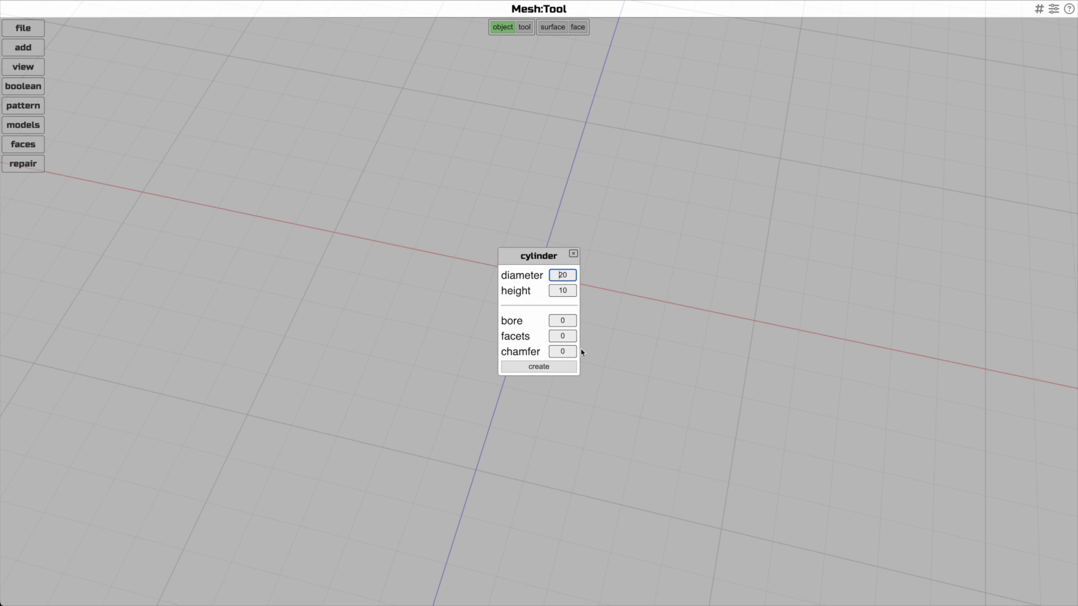
{"action": "left_click", "coordinate": [568, 335]}
{"action": "type", "text": "100"}
{"action": "left_click", "coordinate": [568, 352]}
{"action": "left_click", "coordinate": [568, 368]}
{"action": "left_click_drag", "start_coordinate": [695, 349], "coordinate": [683, 305]}
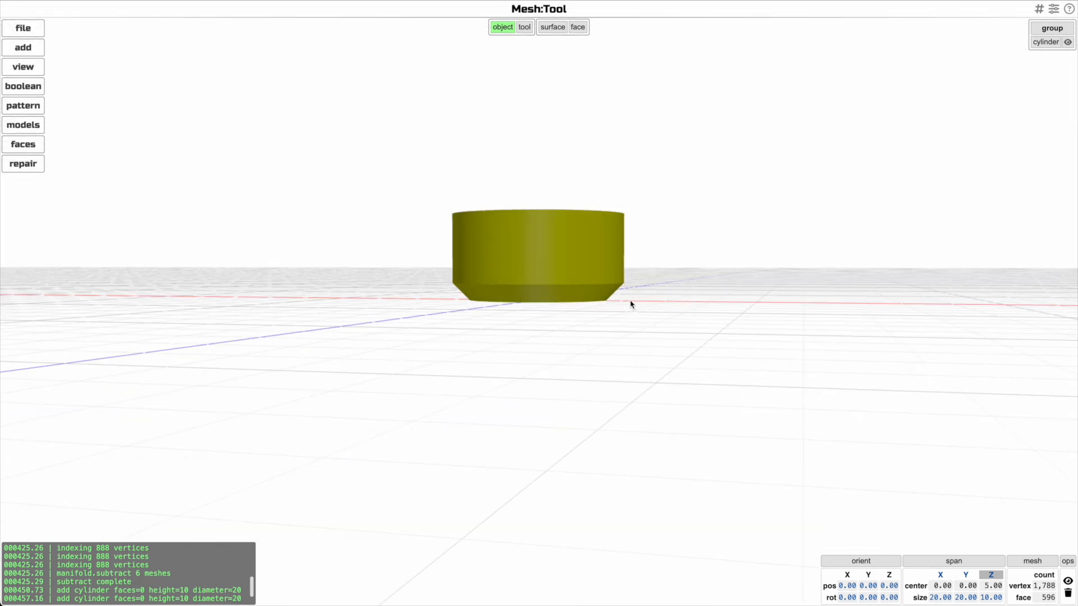
{"action": "left_click_drag", "start_coordinate": [561, 308], "coordinate": [635, 332]}
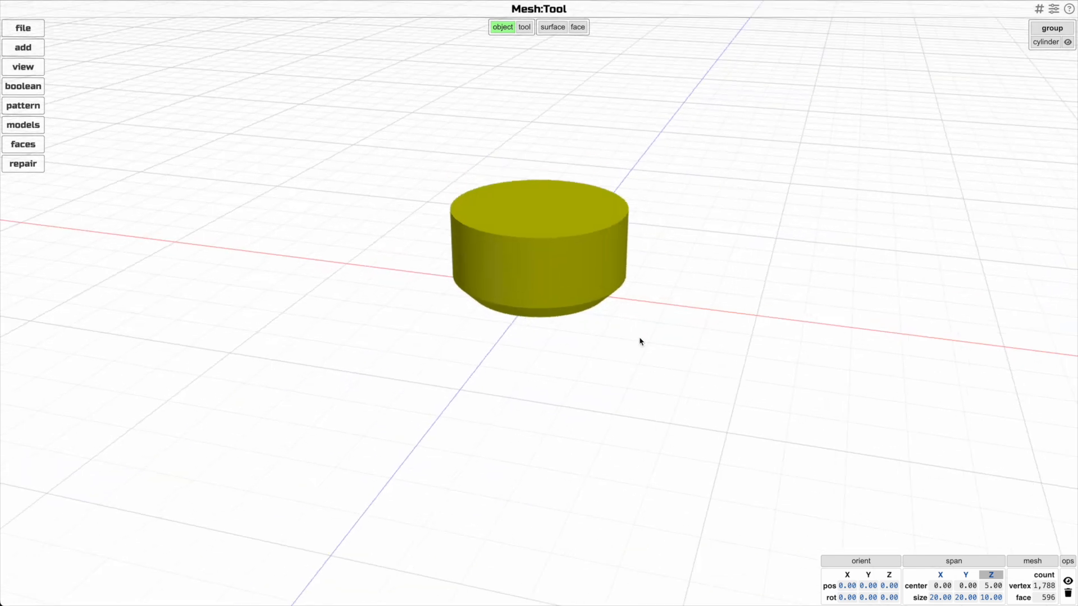
Mirror a copy of the chamfered cylinder onto its top face and select both cylinders.
{"action": "left_click", "coordinate": [557, 209]}
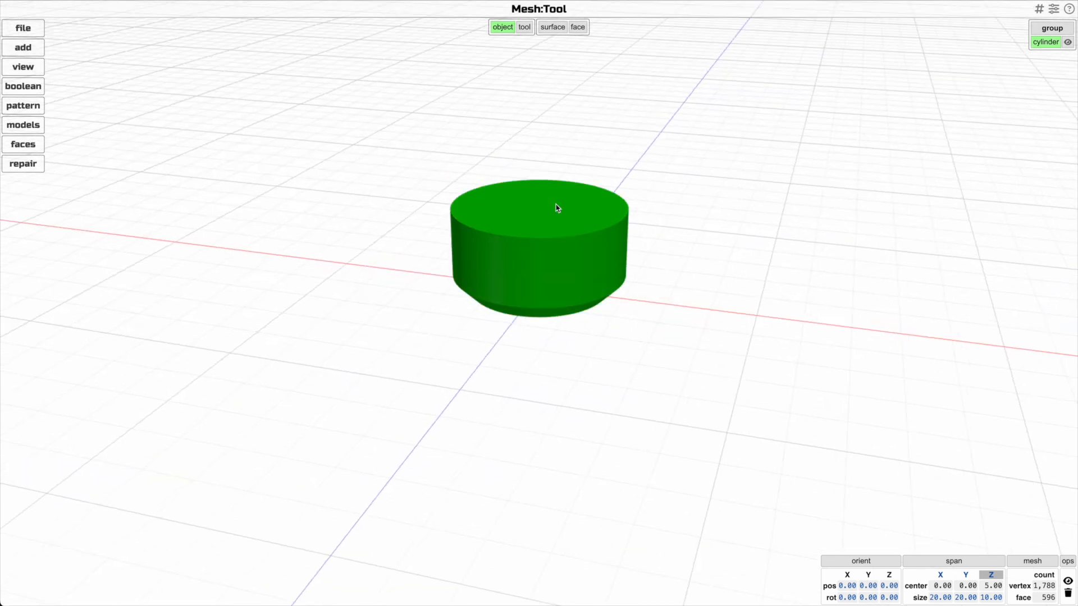
{"action": "key", "text": "m"}
{"action": "key", "text": "ctrl+a"}
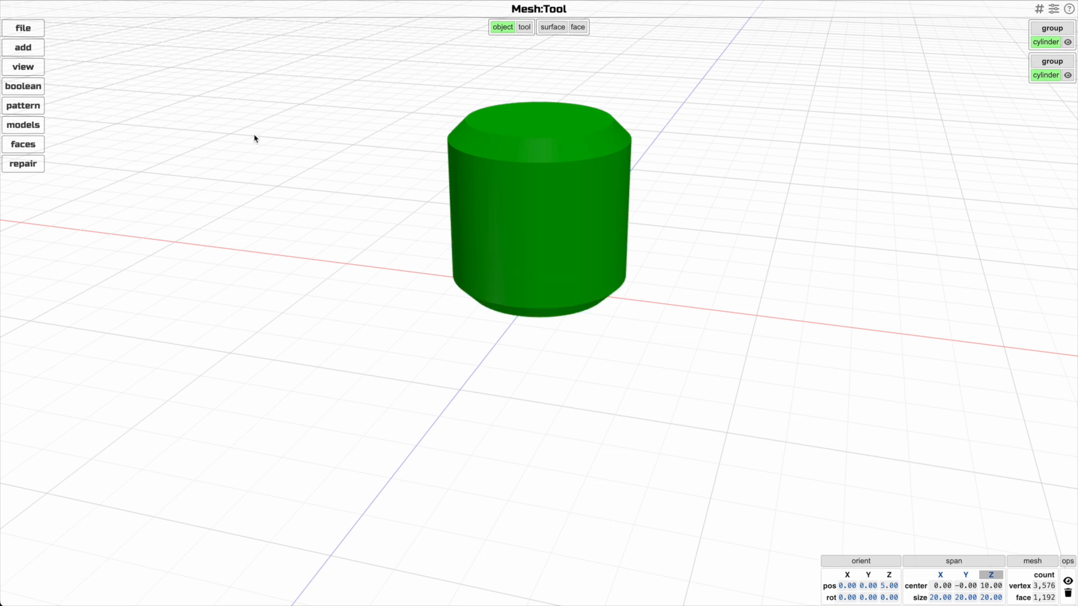
{"action": "left_click_drag", "start_coordinate": [825, 317], "coordinate": [710, 328]}
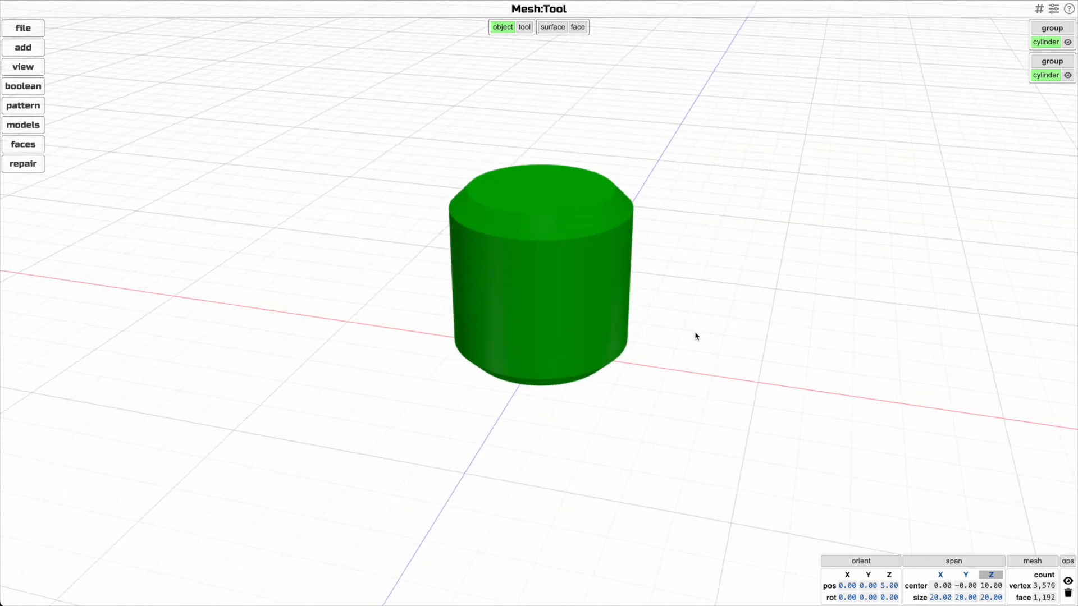
Delete both cylinders and add a cylinder of diameter 20 and height 10 with 3 facets.
{"action": "key", "text": "Delete"}
{"action": "left_click", "coordinate": [17, 48]}
{"action": "left_click", "coordinate": [51, 48]}
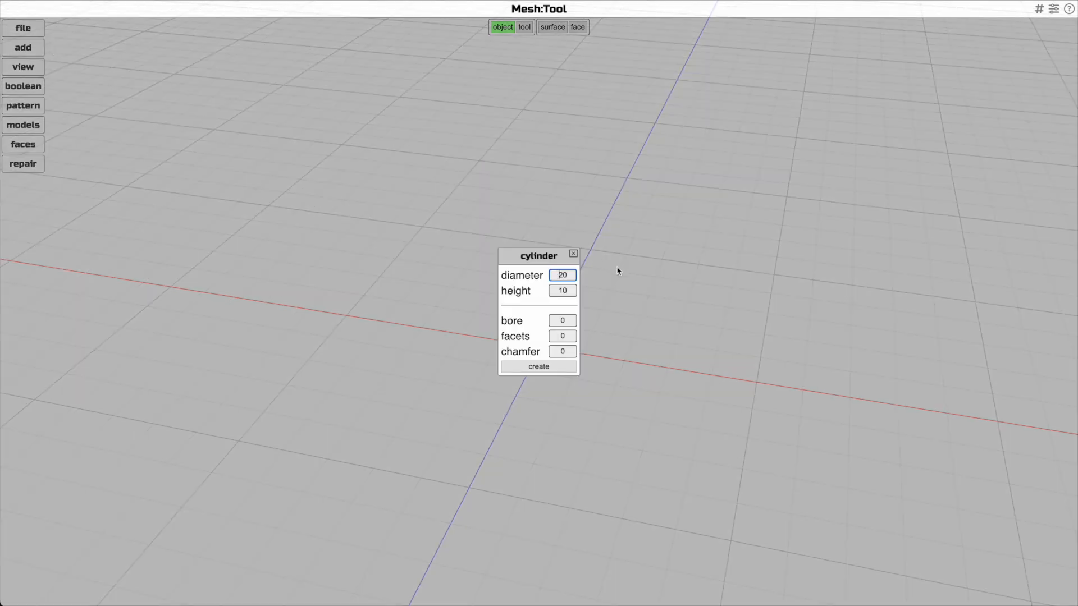
{"action": "left_click", "coordinate": [563, 337]}
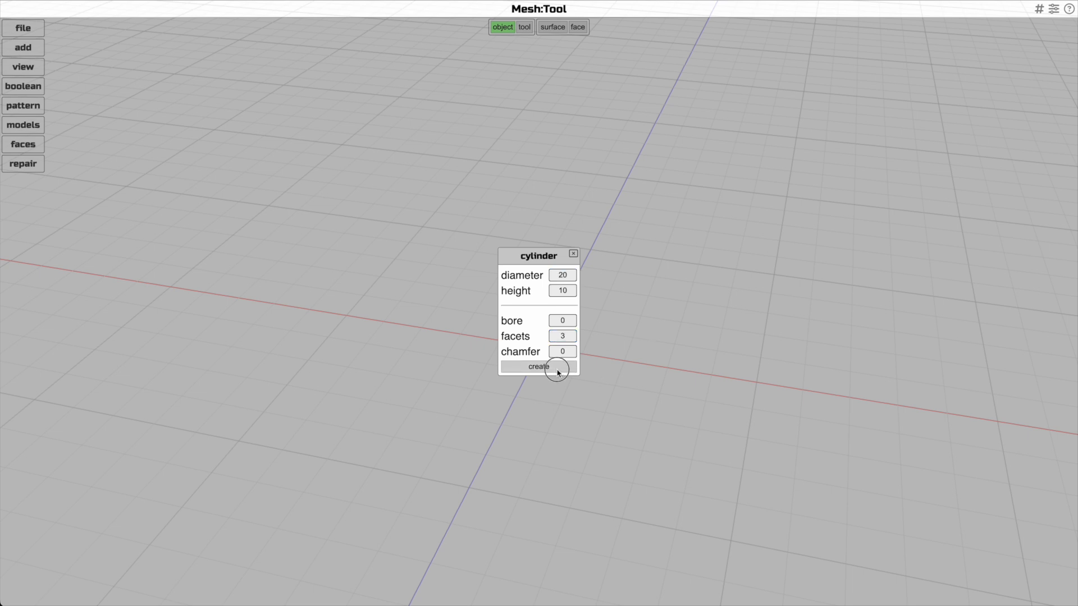
{"action": "left_click", "coordinate": [558, 368]}
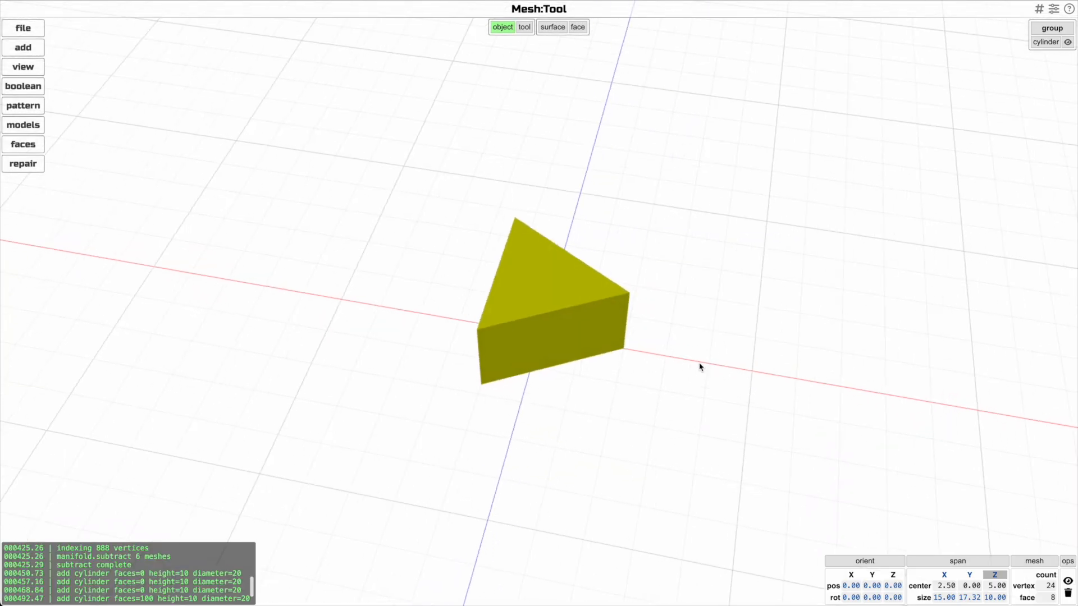
Replace the three-sided cylinder with one of diameter 20, height 10, 4 facets and chamfer 1.
{"action": "key", "text": "Delete"}
{"action": "mouse_move", "coordinate": [35, 48]}
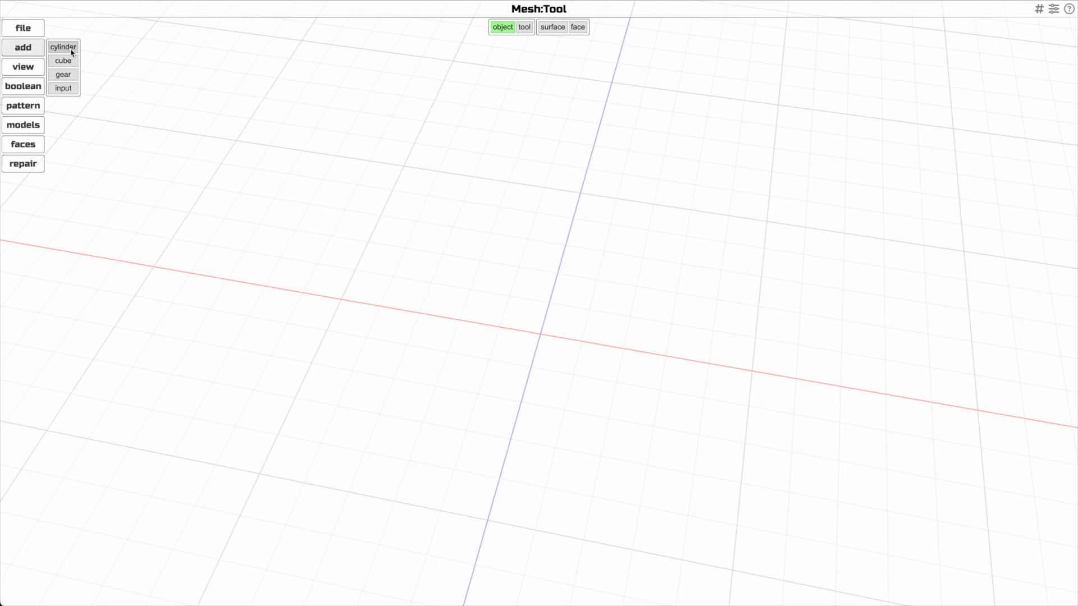
{"action": "left_click", "coordinate": [72, 52]}
{"action": "left_click", "coordinate": [562, 337]}
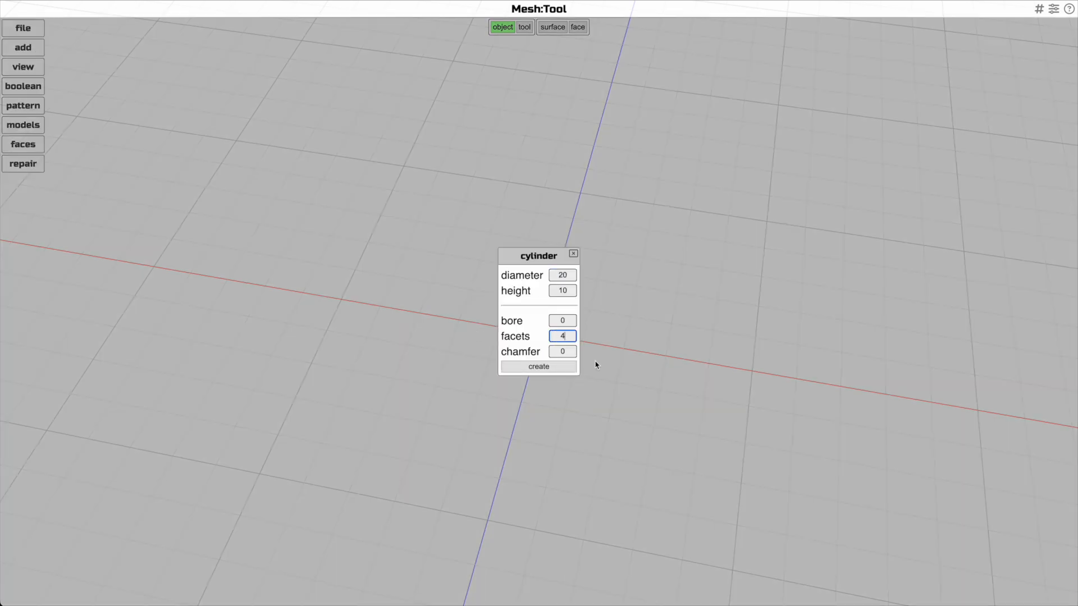
{"action": "key", "text": "Tab"}
{"action": "type", "text": "1"}
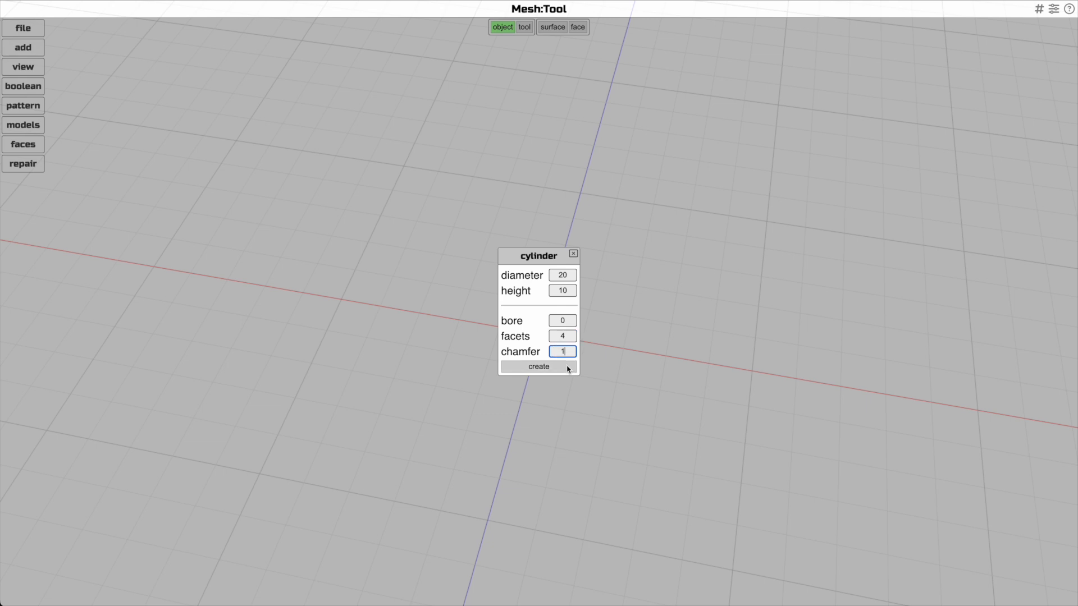
{"action": "left_click", "coordinate": [568, 369]}
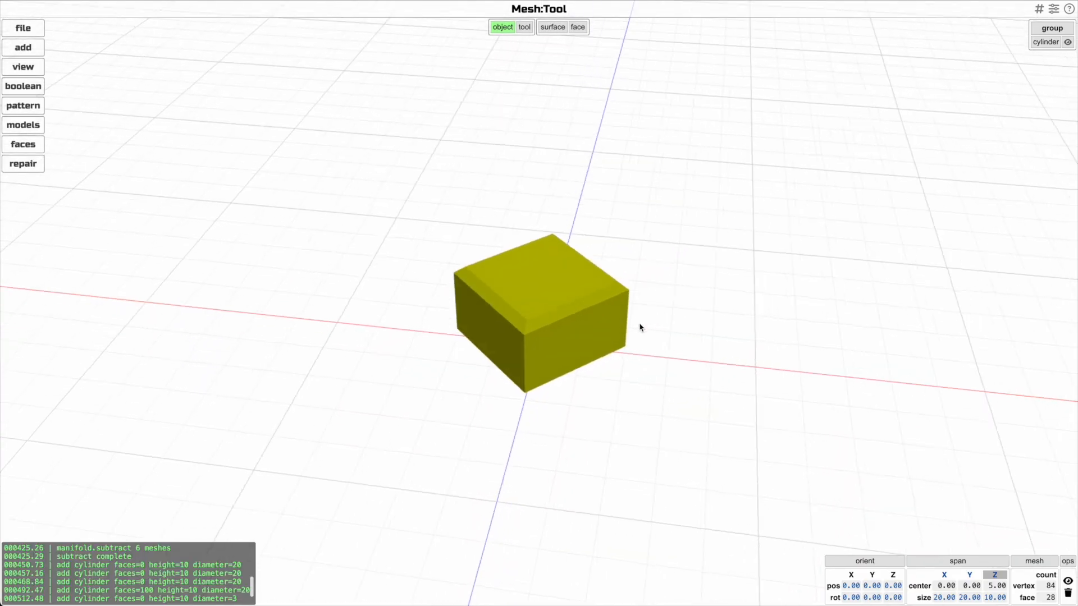
Delete the four-sided cylinder and add one of diameter 20 and height 10 with 6 facets and chamfer 1.
{"action": "key", "text": "Delete"}
{"action": "left_click", "coordinate": [59, 48]}
{"action": "left_click", "coordinate": [561, 354]}
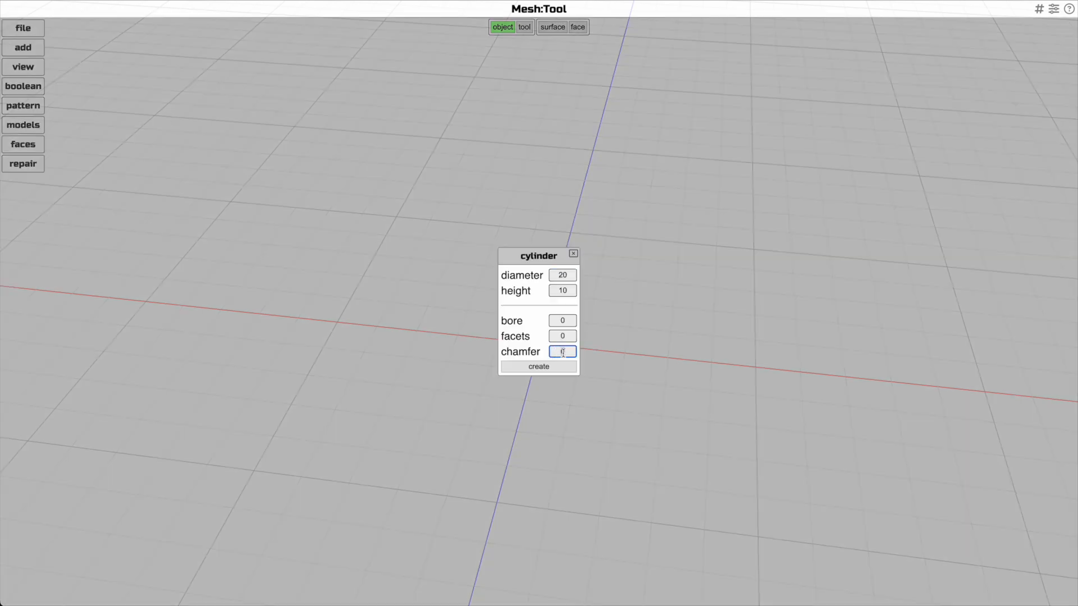
{"action": "key", "text": "BackSpace"}
{"action": "type", "text": "1"}
{"action": "left_click", "coordinate": [566, 336]}
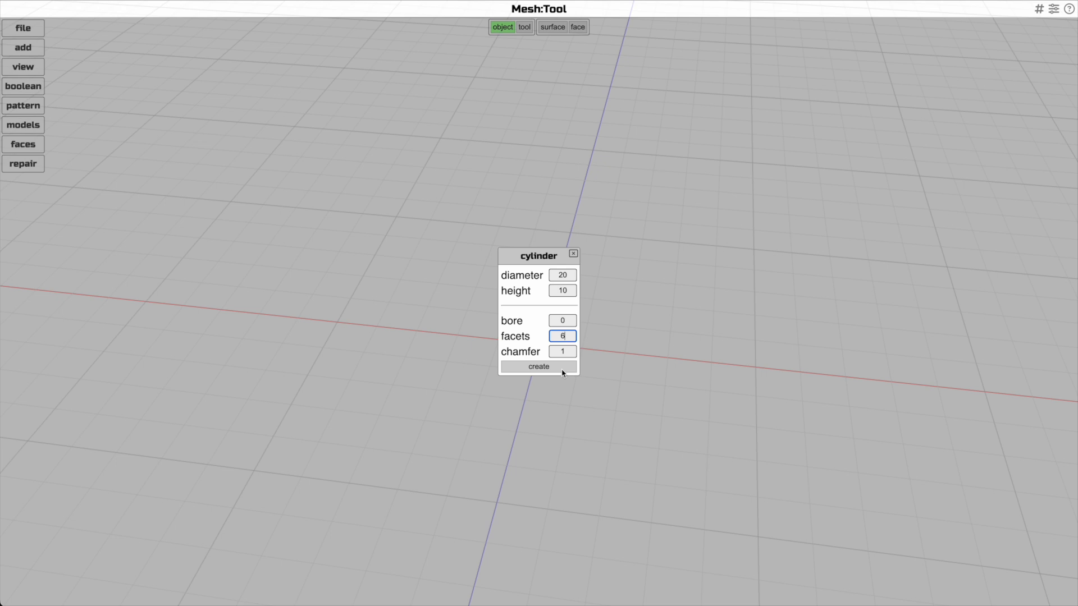
{"action": "left_click", "coordinate": [566, 368]}
Rotate the hexagonal cylinder 15 degrees about the Z axis.
{"action": "left_click_drag", "start_coordinate": [565, 372], "coordinate": [638, 392]}
{"action": "scroll", "coordinate": [609, 407], "scroll_direction": "down", "scroll_amount": 2}
{"action": "scroll", "coordinate": [629, 395], "scroll_direction": "down", "scroll_amount": 3}
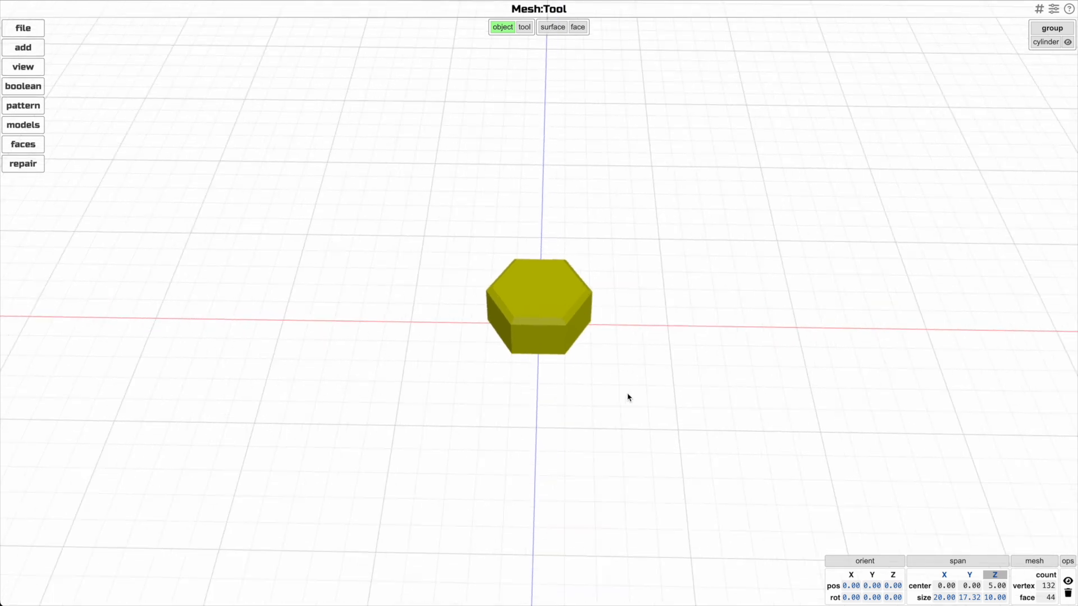
{"action": "scroll", "coordinate": [622, 401], "scroll_direction": "up", "scroll_amount": 1}
{"action": "scroll", "coordinate": [617, 406], "scroll_direction": "up", "scroll_amount": 1}
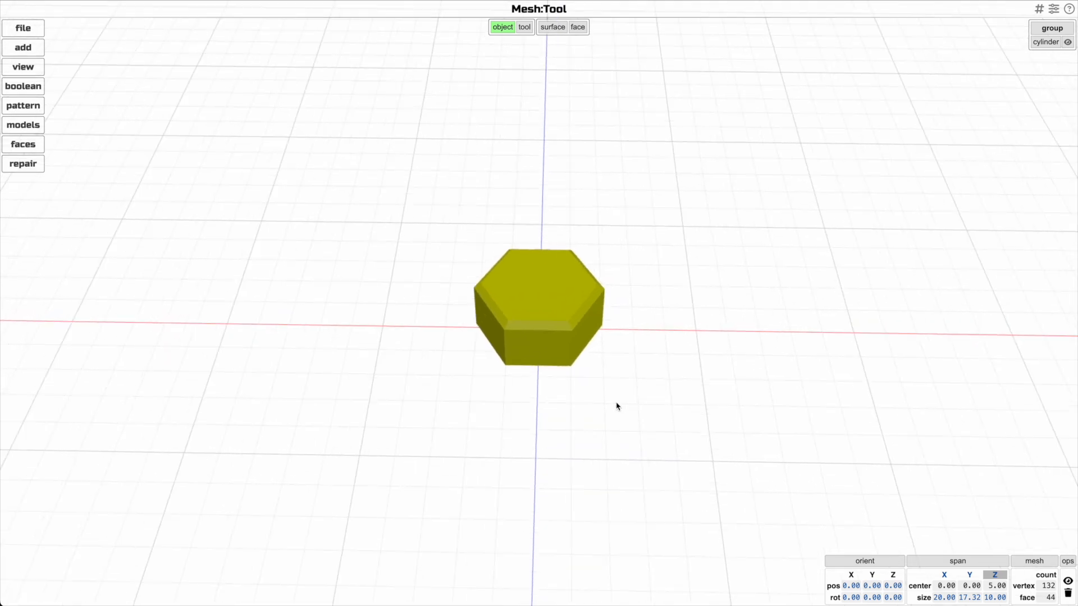
{"action": "scroll", "coordinate": [615, 406], "scroll_direction": "down", "scroll_amount": 3}
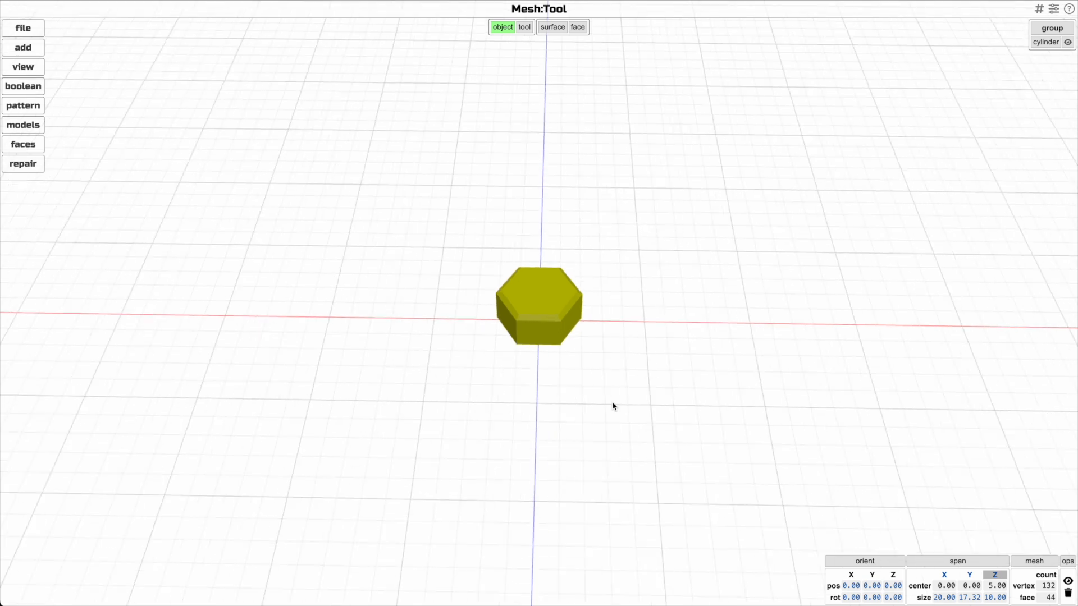
{"action": "left_click_drag", "start_coordinate": [614, 406], "coordinate": [575, 366]}
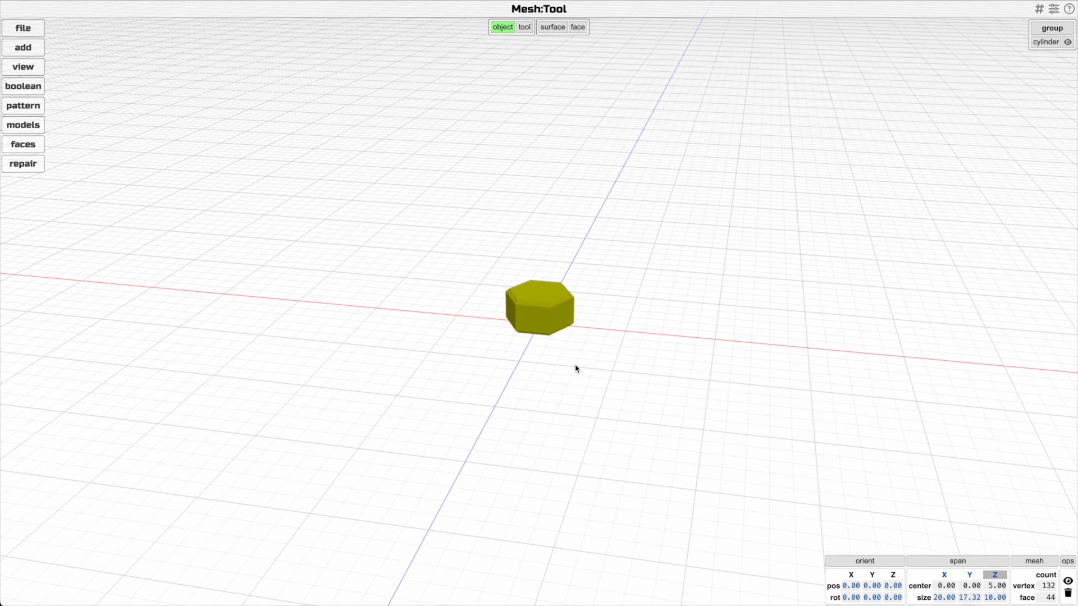
{"action": "right_click_drag", "start_coordinate": [575, 365], "coordinate": [559, 240]}
{"action": "left_click", "coordinate": [560, 239]}
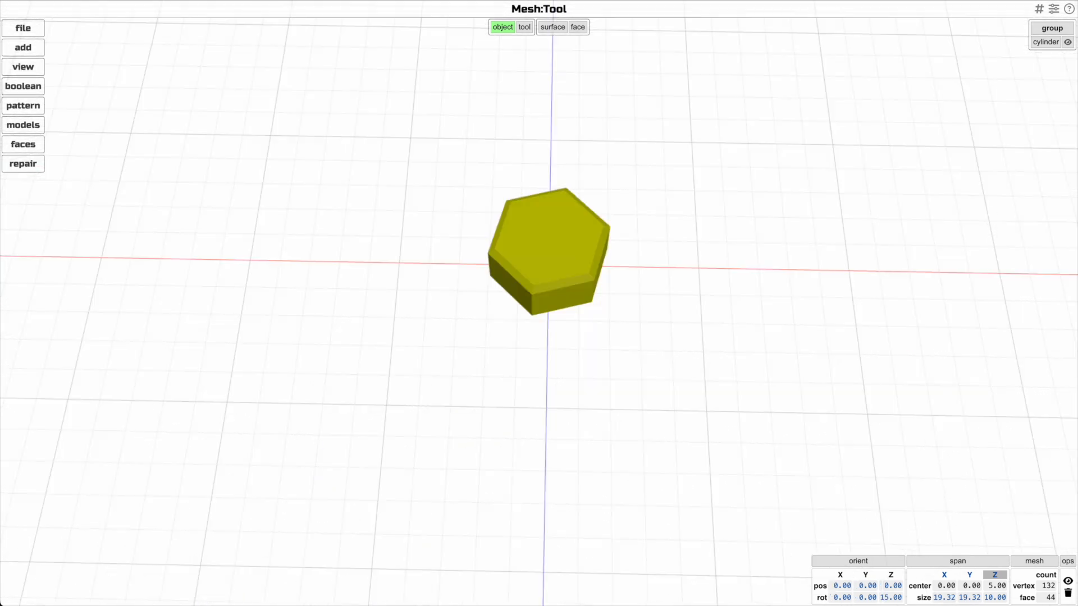